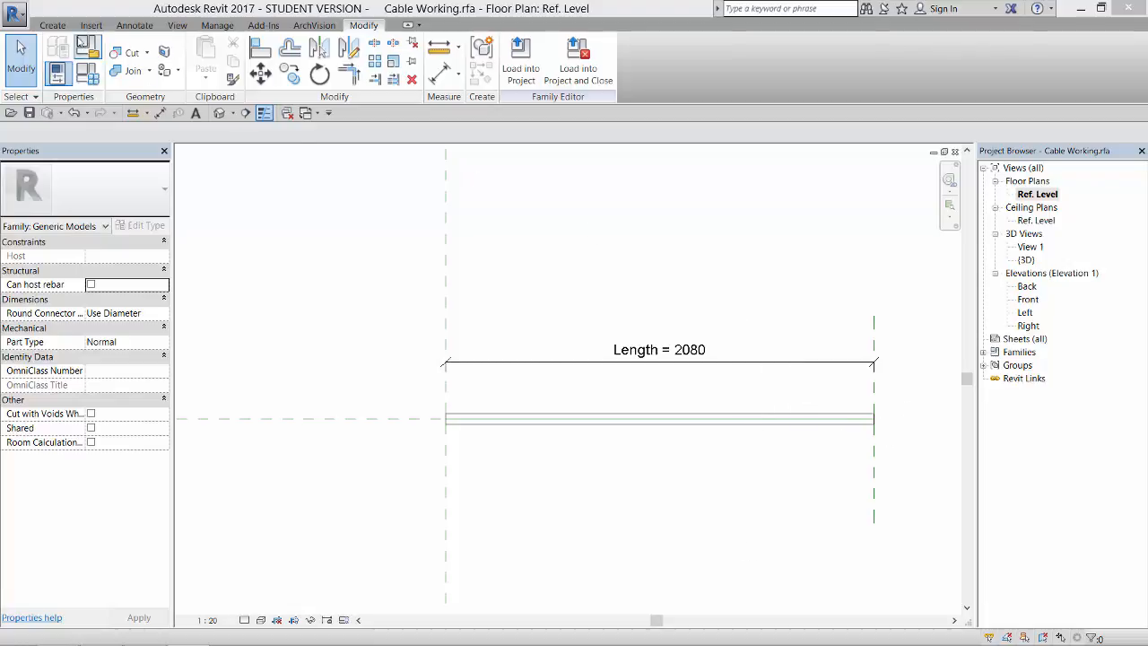
Step: Draw a vertical reference plane across the cable about 620 mm inside the Right reference plane and name it Tube
click(52, 25)
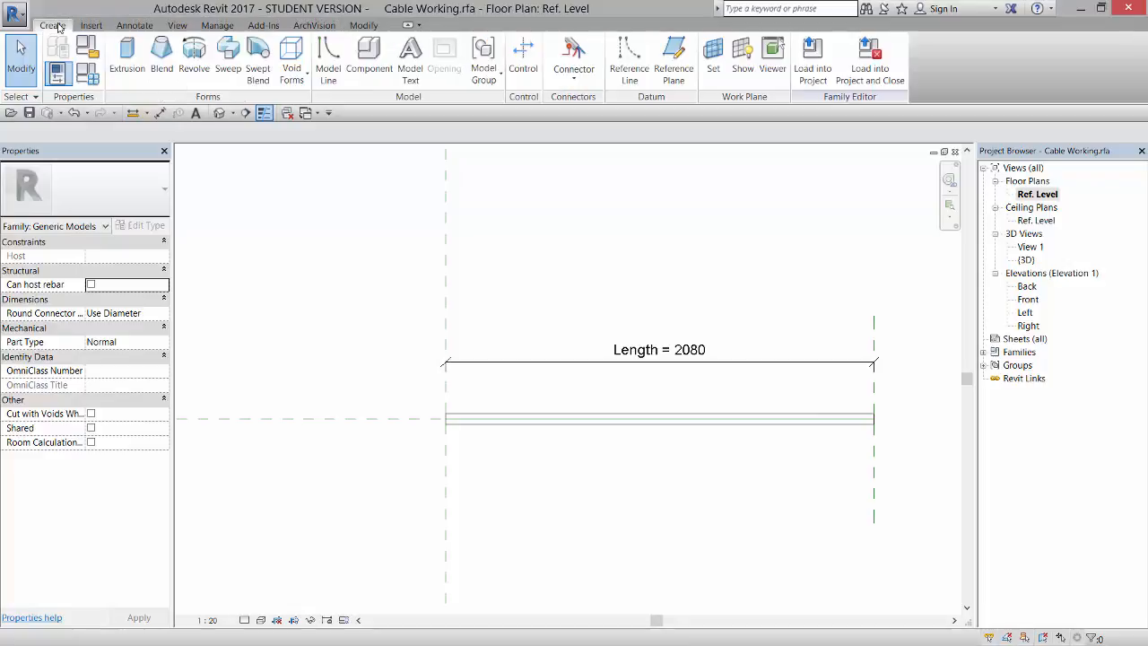
click(674, 61)
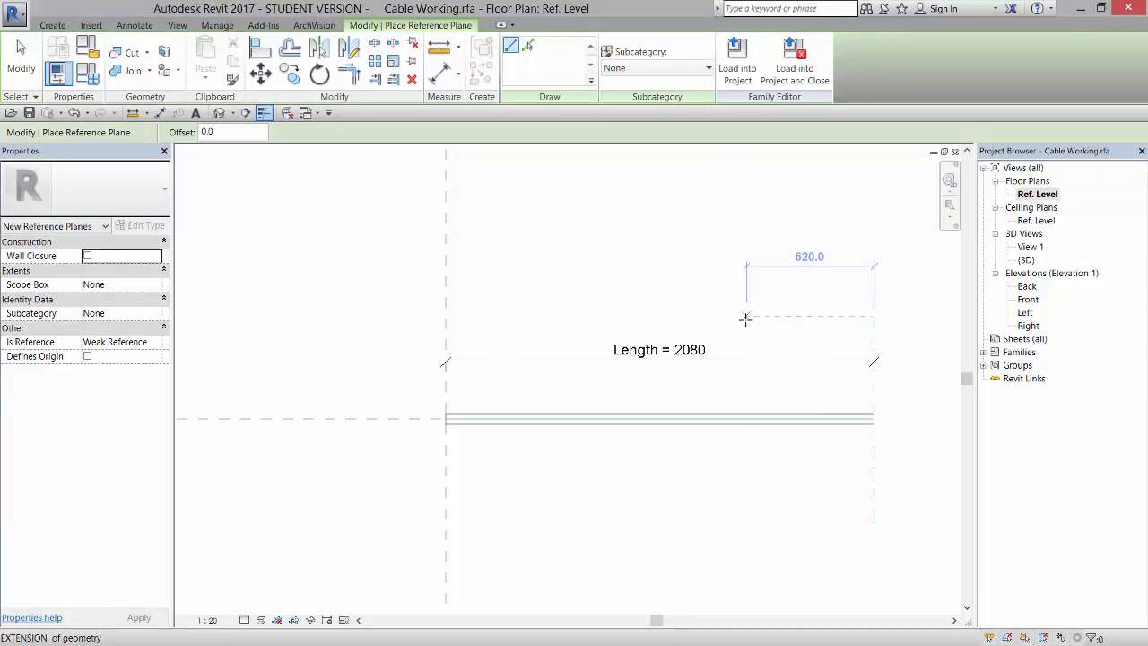
click(746, 316)
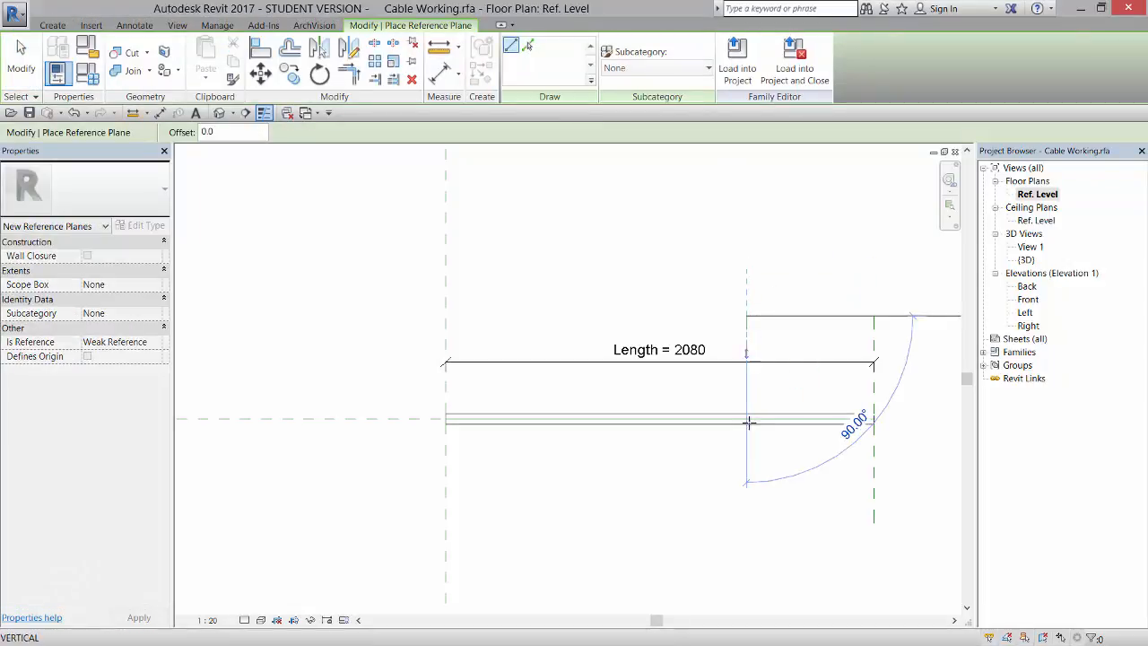
click(745, 516)
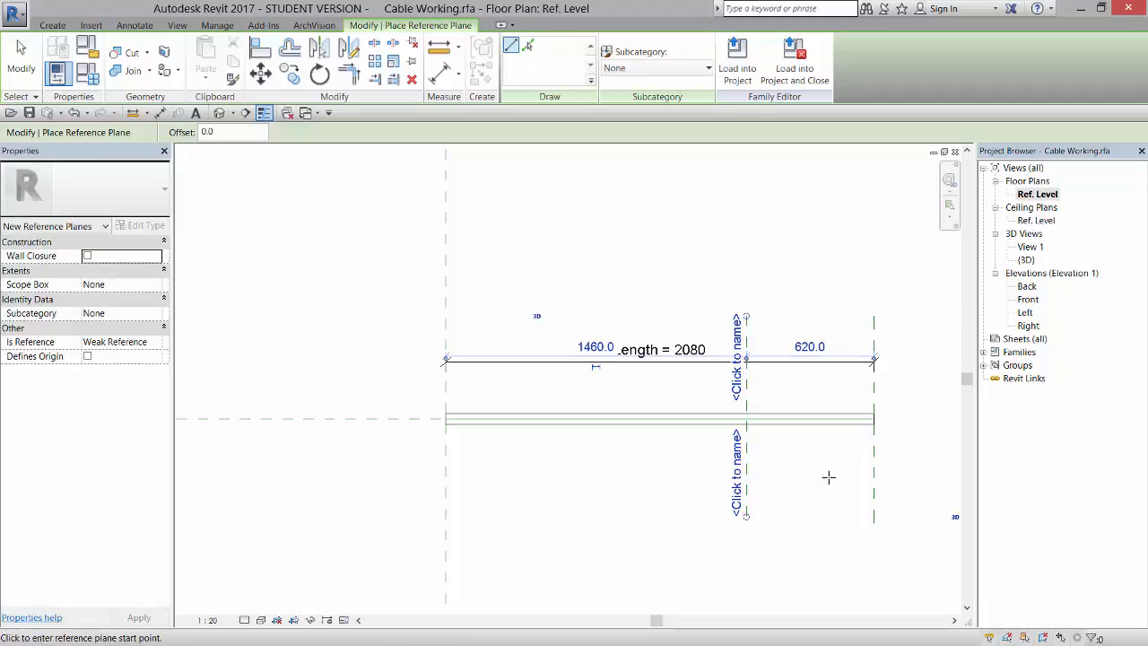
click(737, 475)
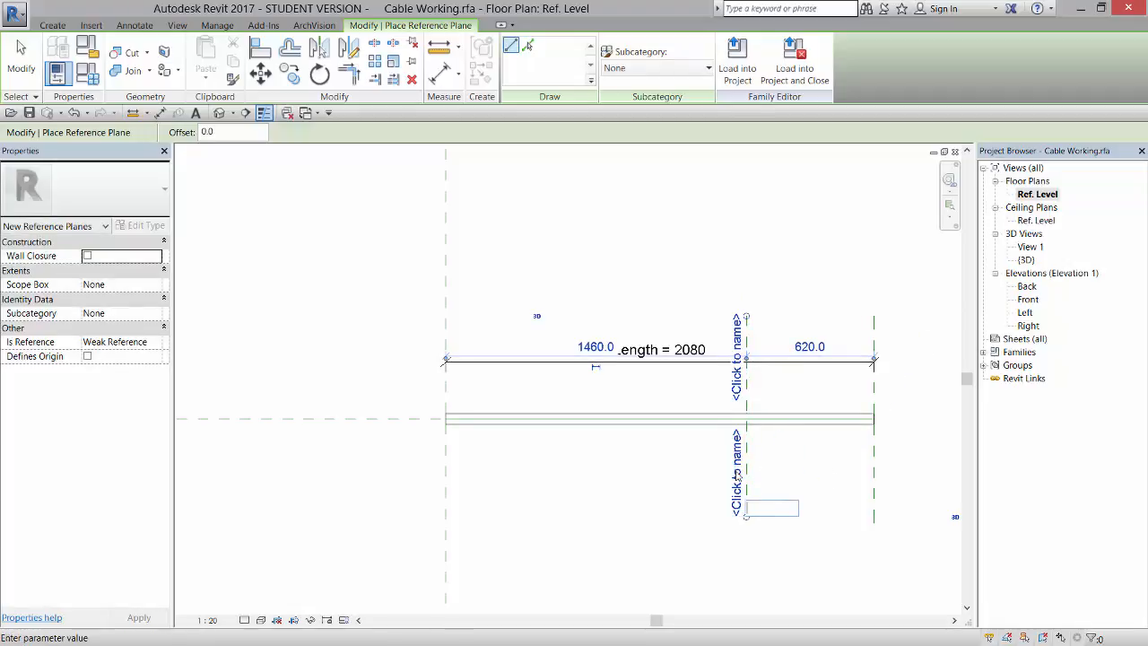
text(Tube)
key(Return)
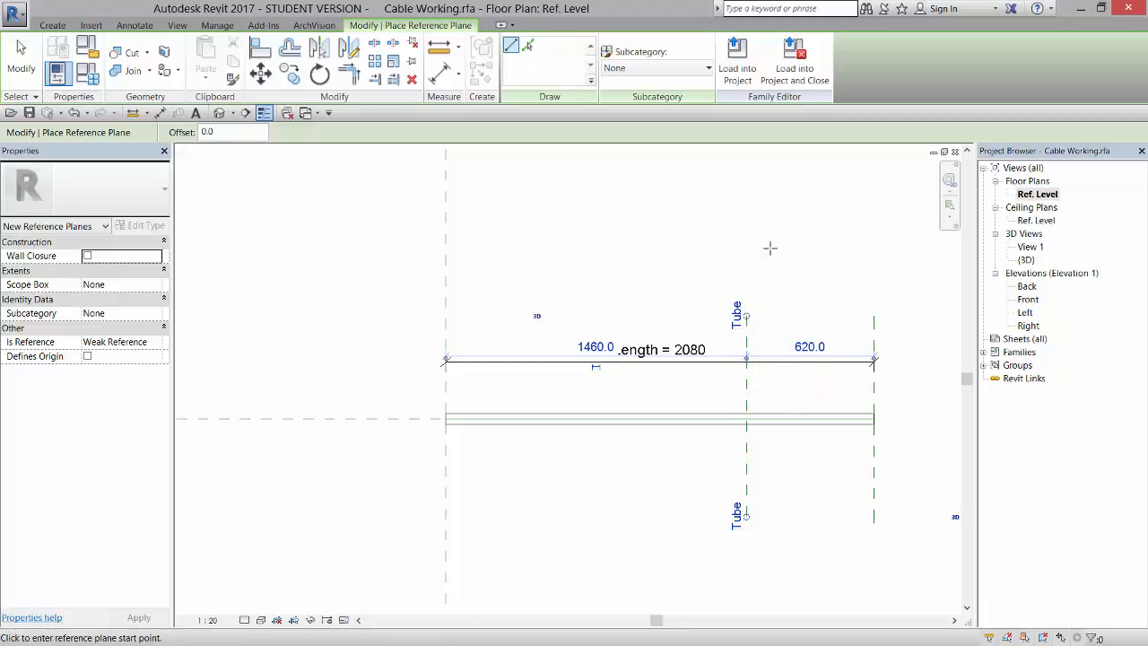
Step: Open the Right elevation and set the work plane to Reference Plane : Tube
double_click(1028, 325)
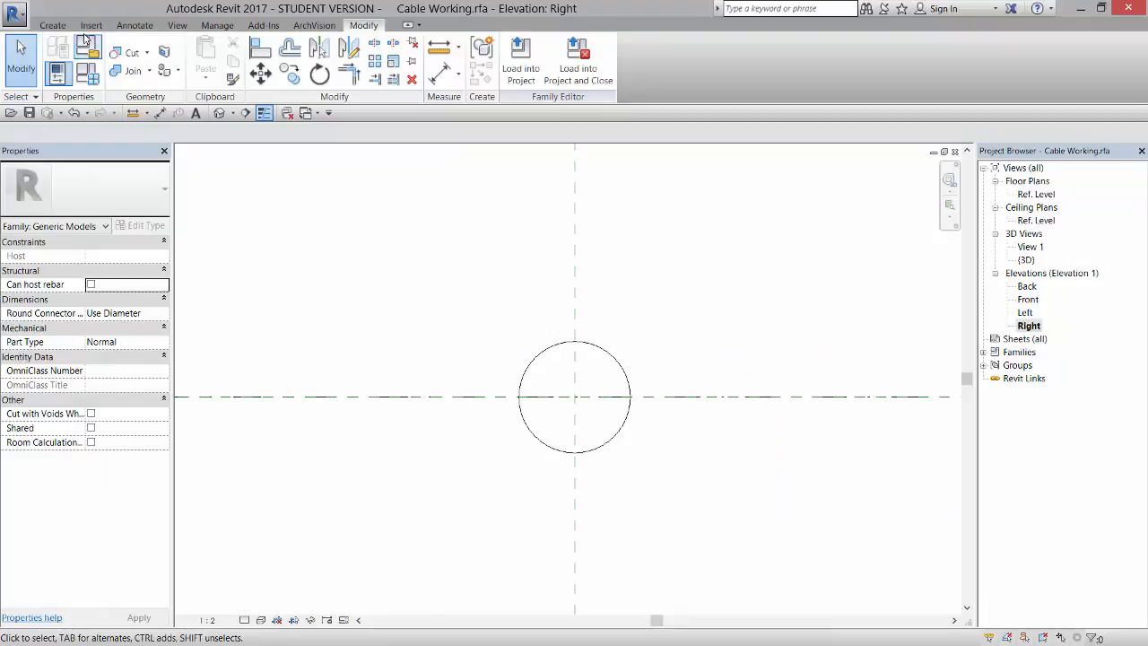
click(52, 26)
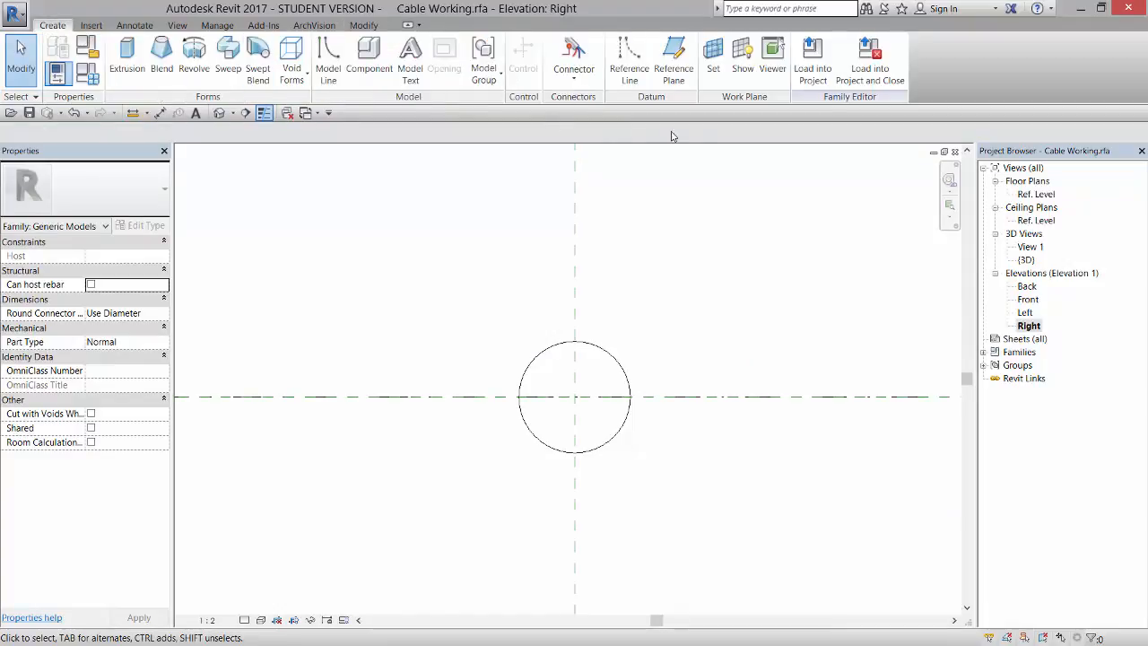
click(713, 56)
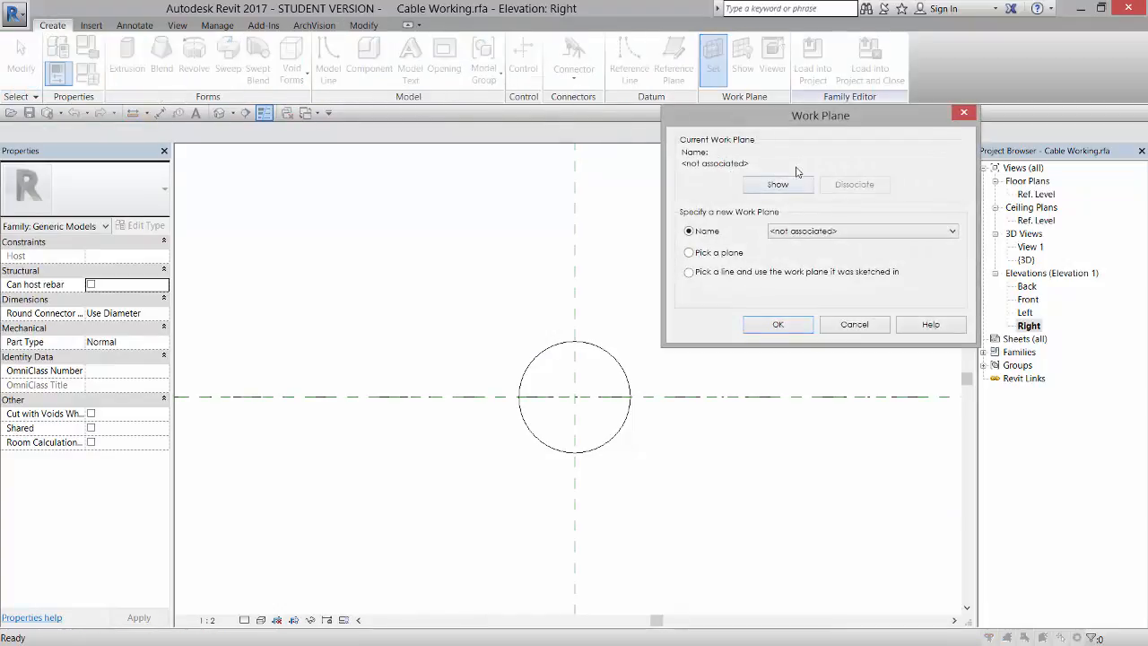
click(868, 232)
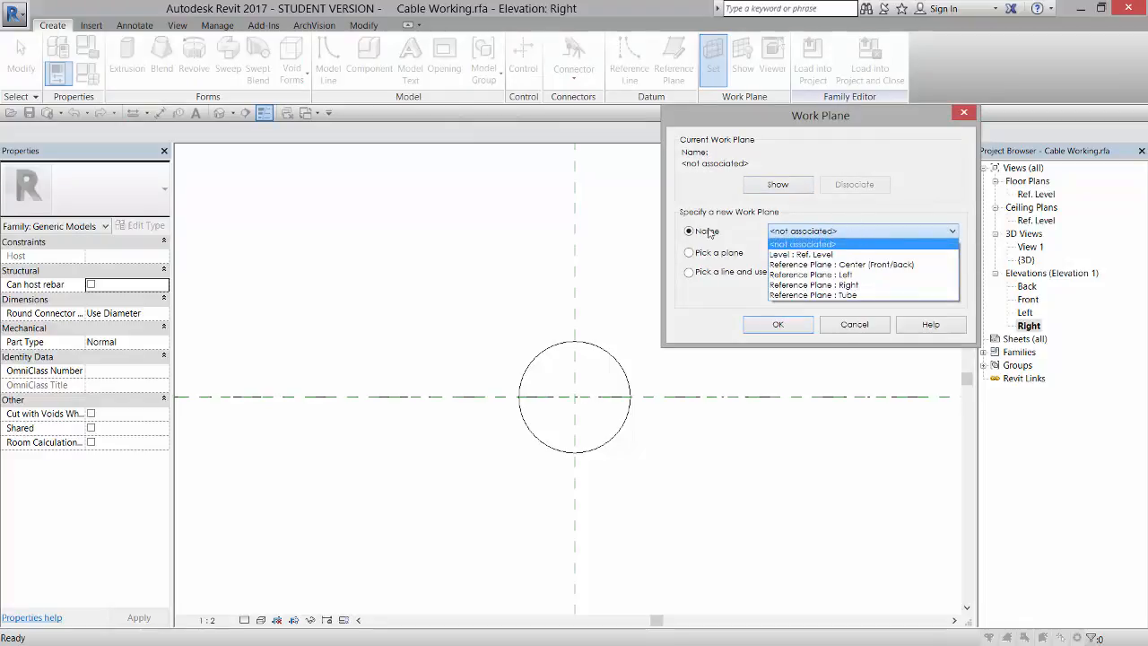
click(827, 296)
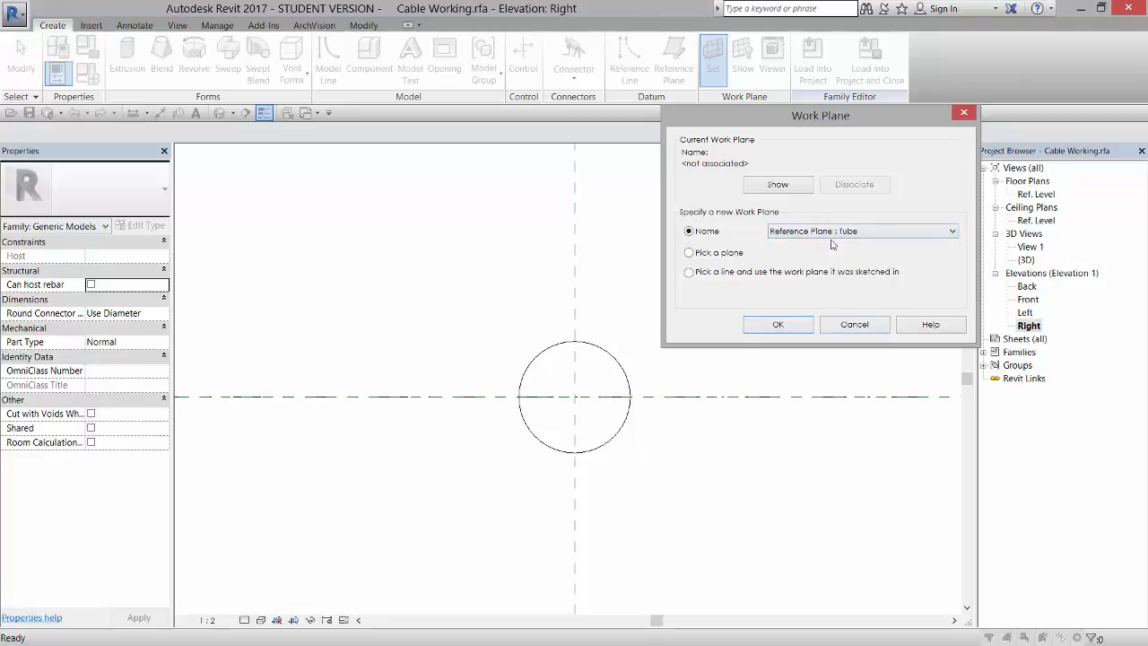
click(777, 325)
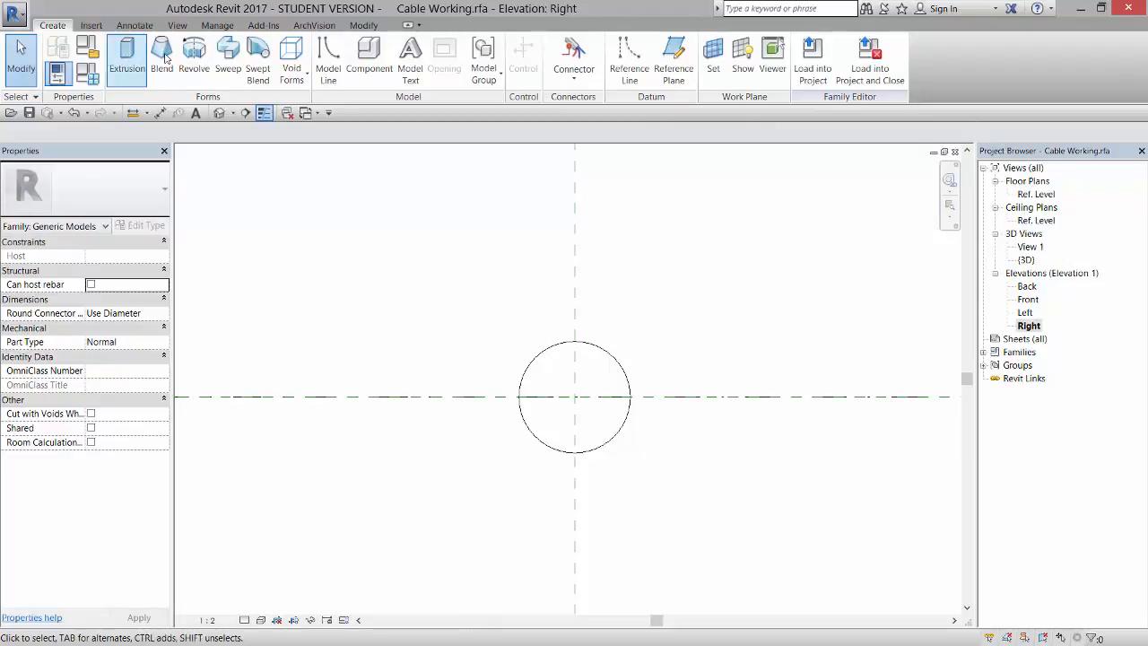
Step: Start an extrusion and sketch a circle of about 45 mm radius centred on the cable
click(127, 56)
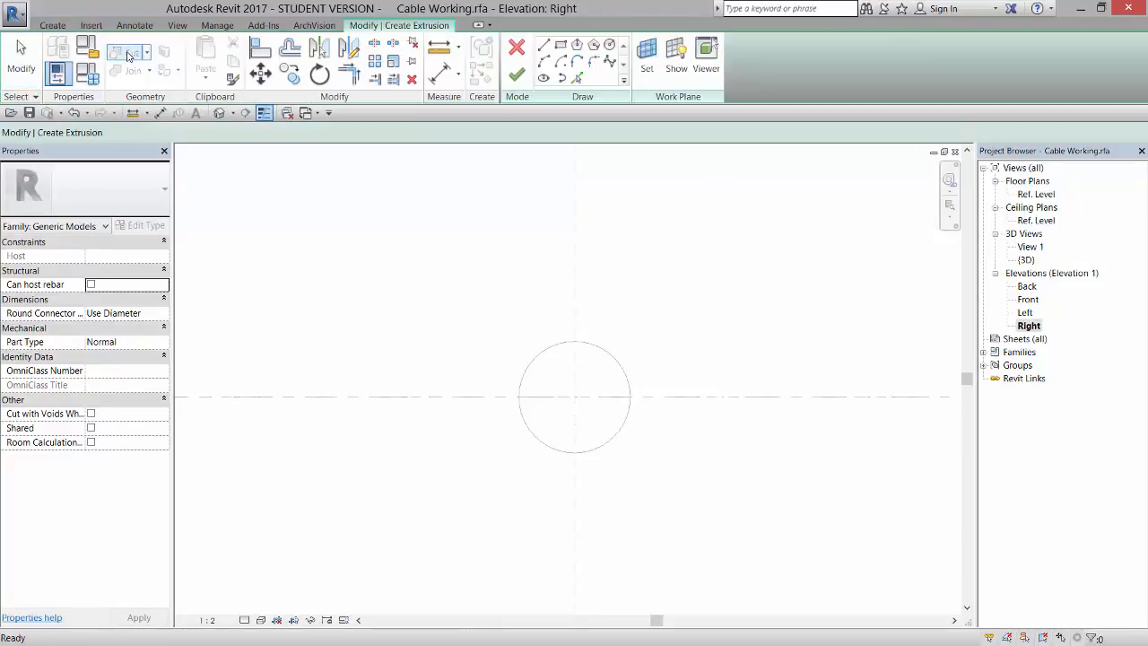
click(609, 45)
click(575, 395)
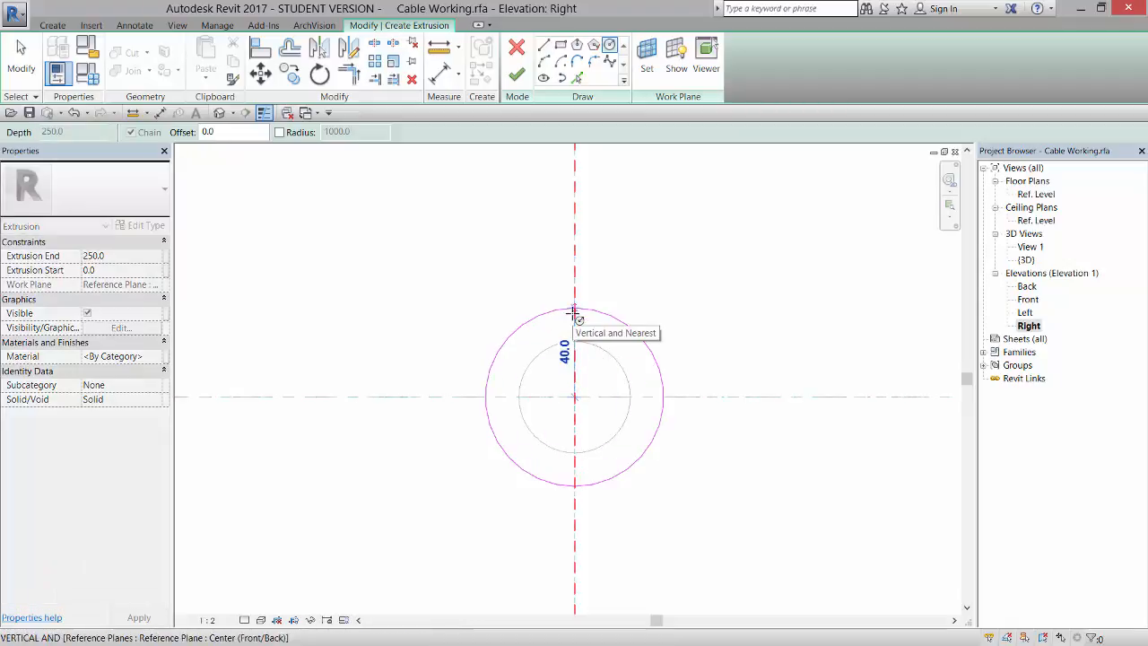
click(511, 319)
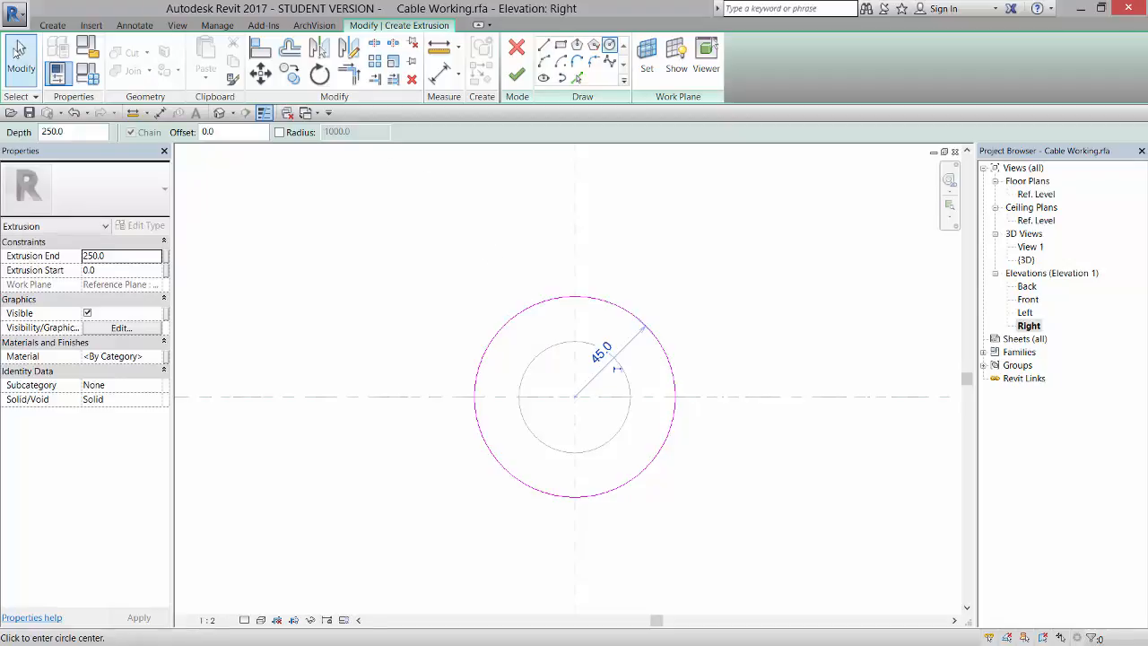
click(20, 50)
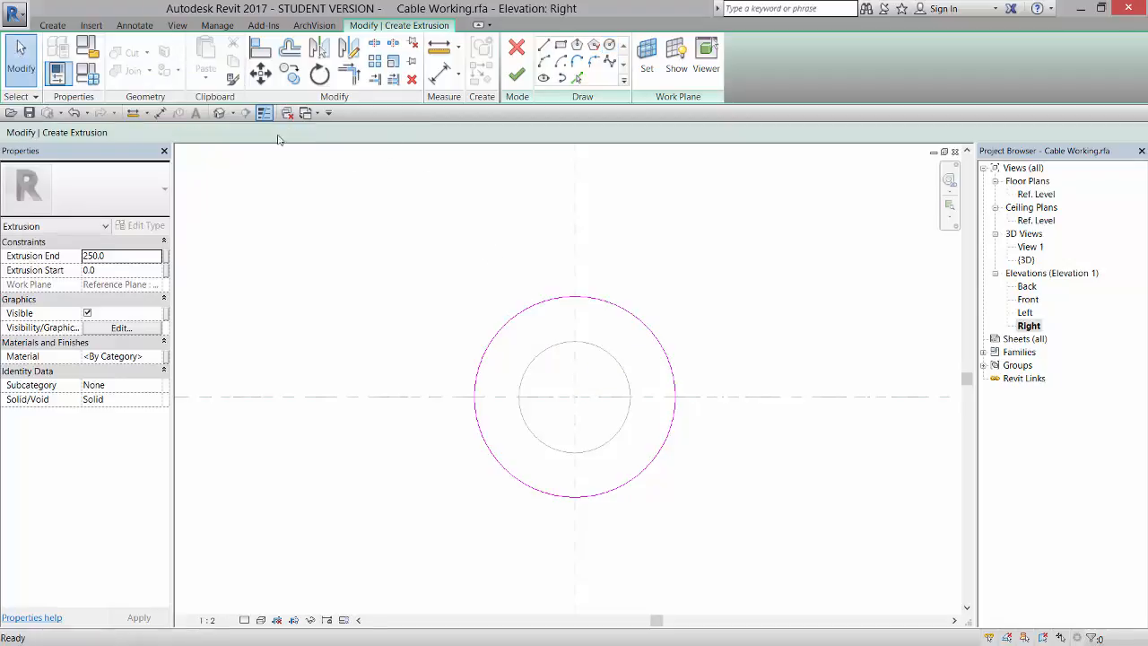
Step: Make the temporary radius dimension of the sketched outer circle permanent
click(635, 316)
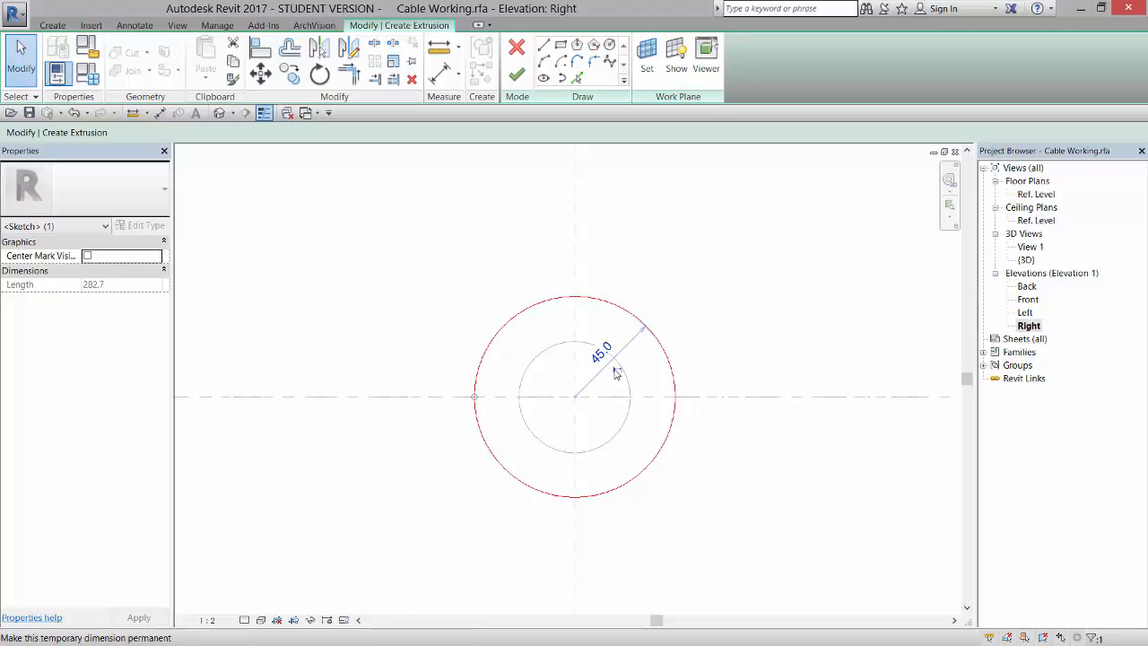
click(615, 372)
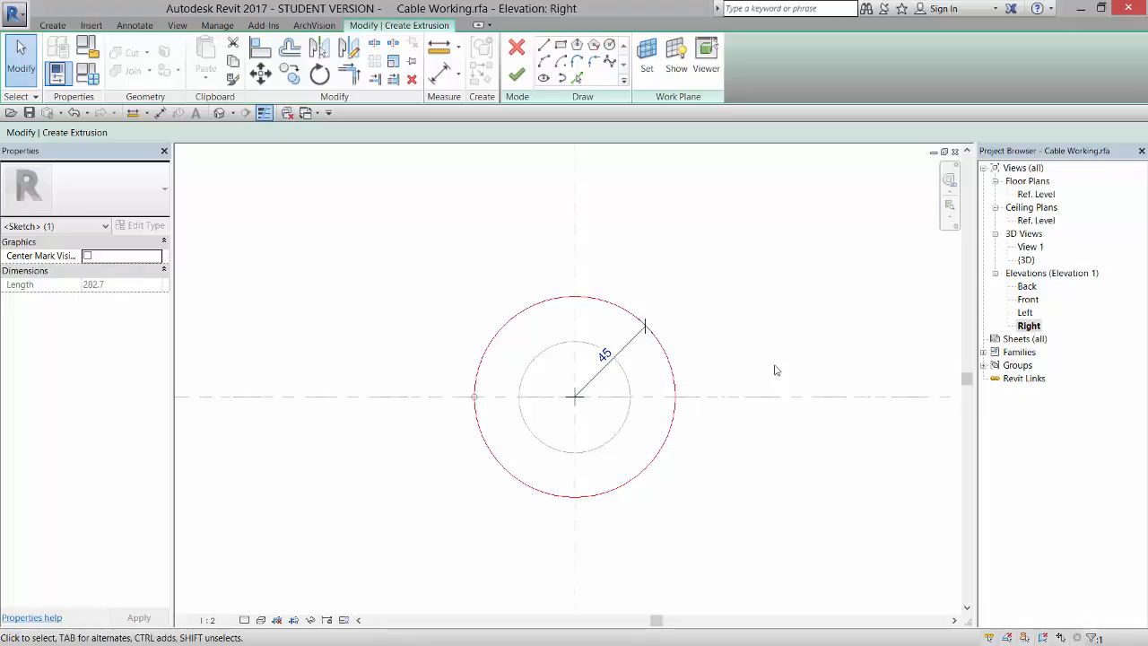
click(776, 369)
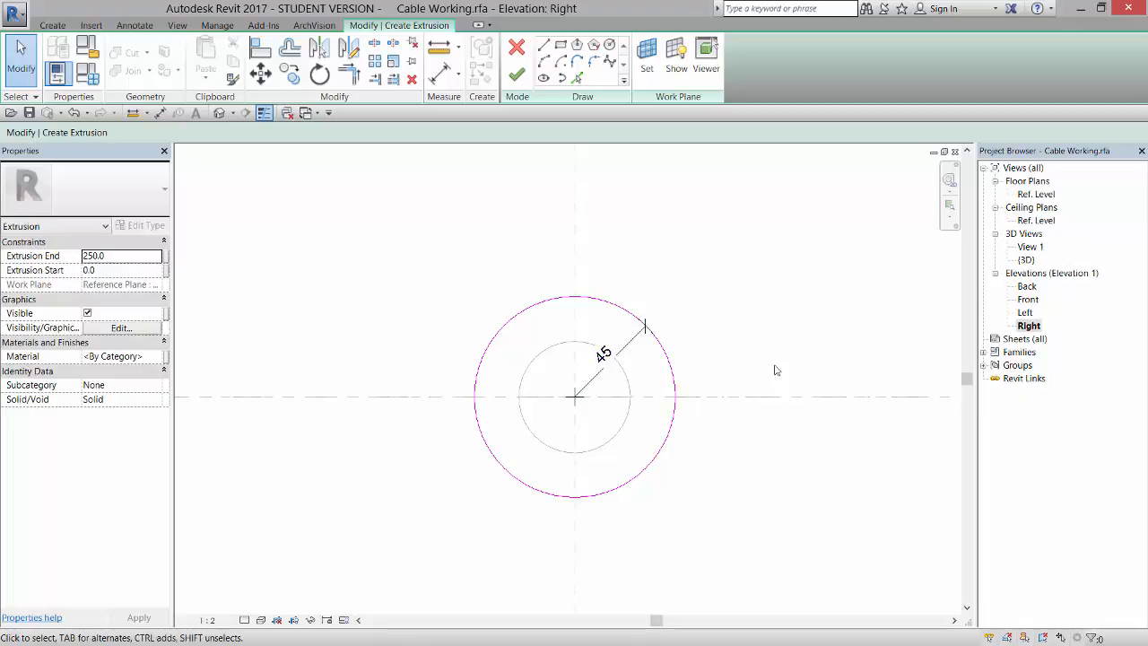
Step: Label the circle's radius dimension with a new family type parameter named Tube OD
click(654, 332)
click(655, 332)
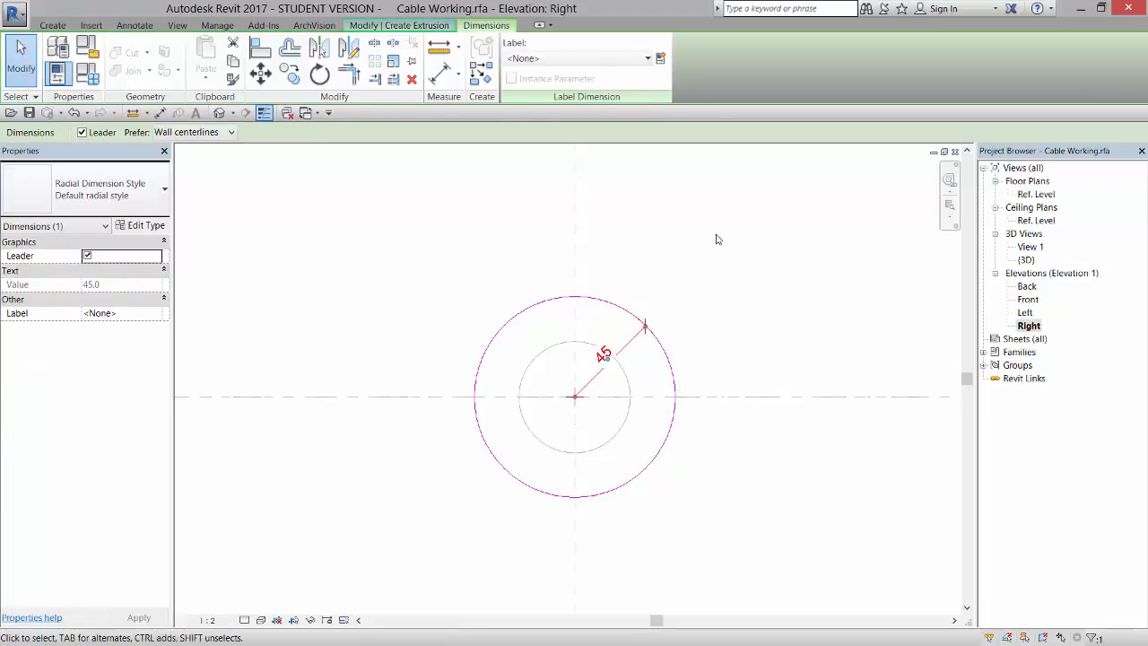
click(660, 59)
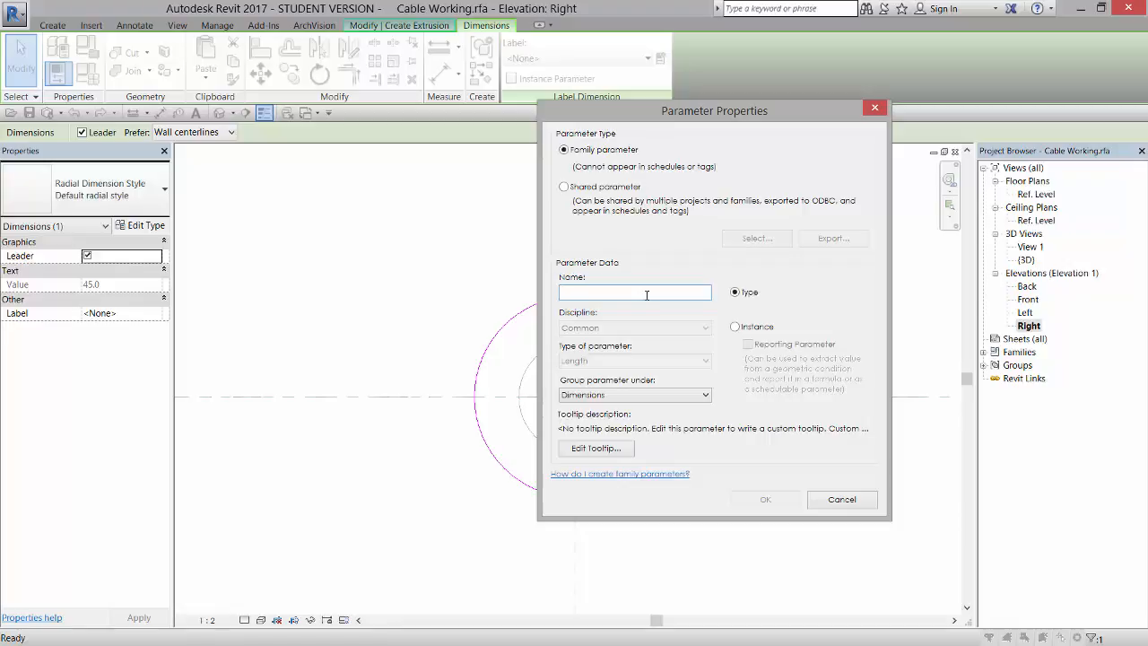
text(Tube OD)
click(761, 500)
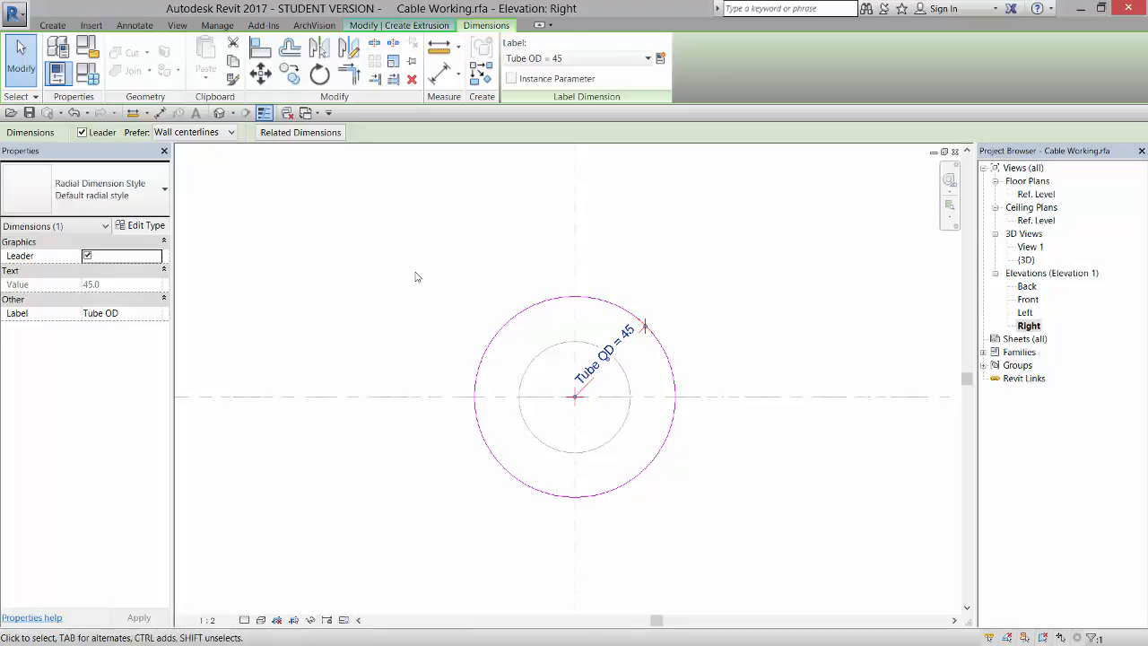
Step: Set the Tube OD parameter's formula to Diameter / 2 + 3 mm in the family types
click(87, 73)
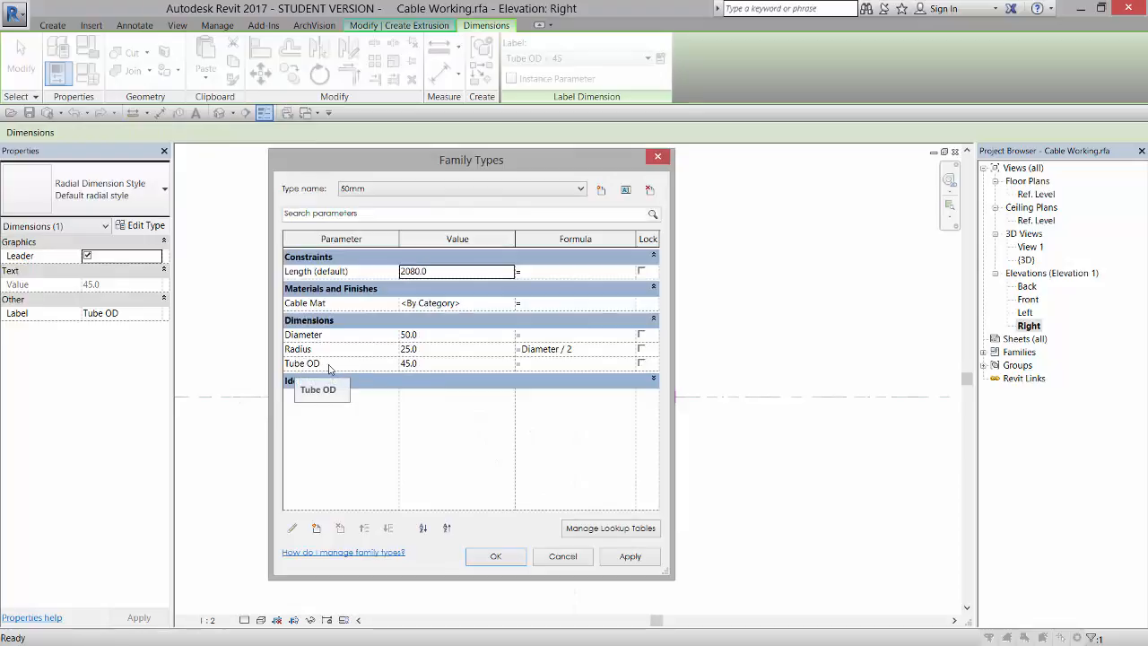
click(553, 366)
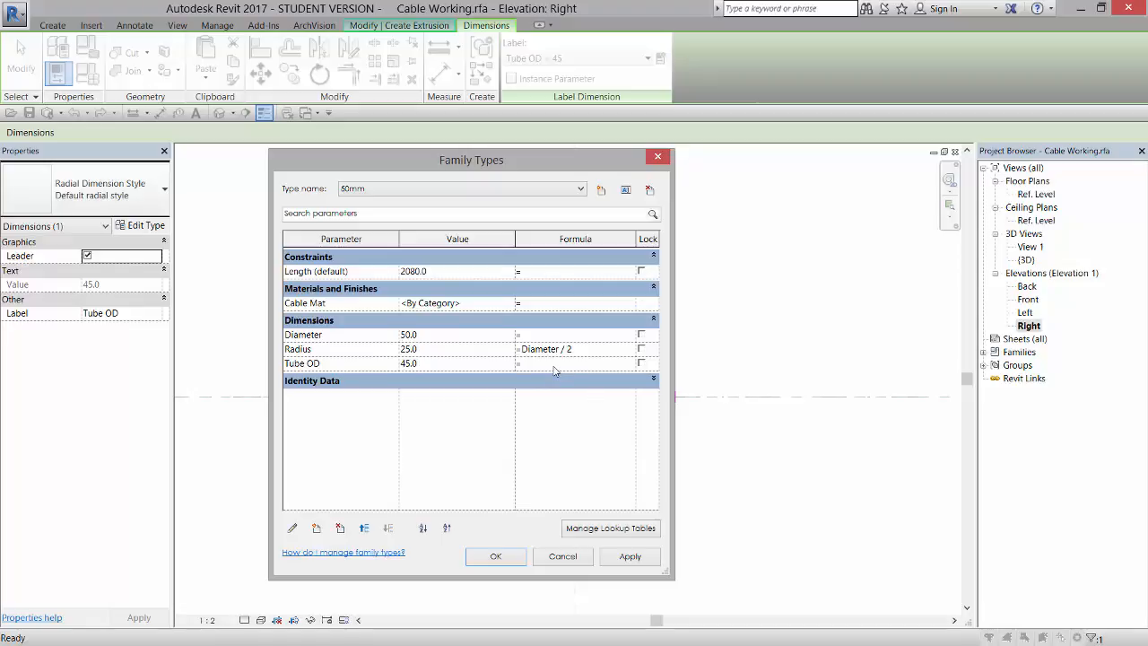
text(Da)
click(499, 557)
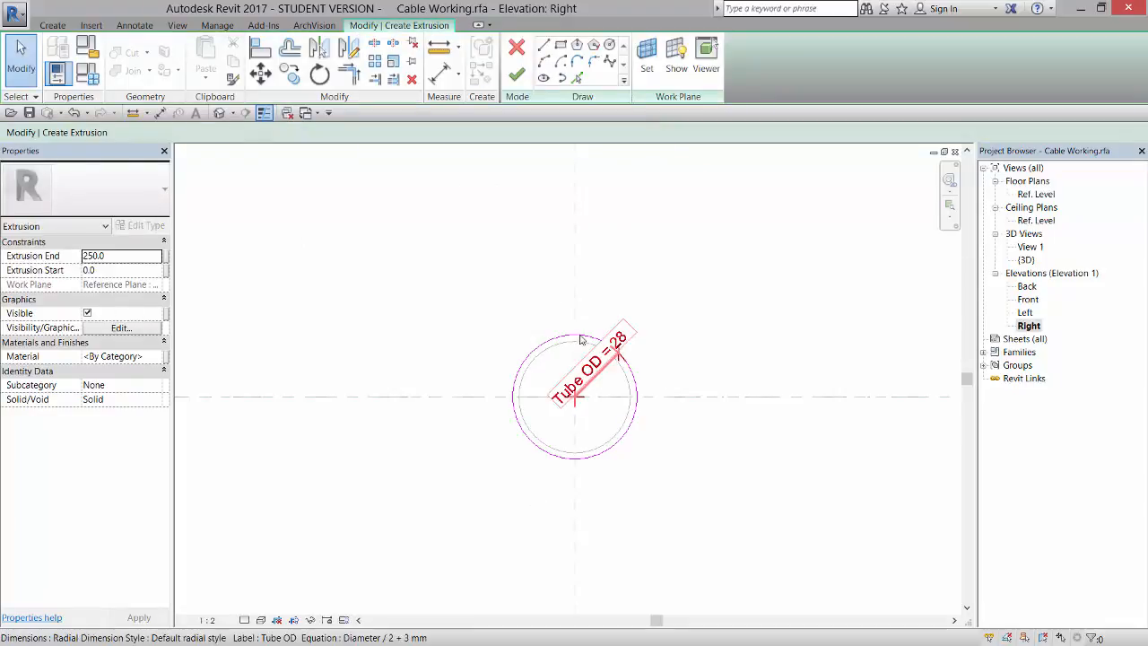
Step: Finish the circular sketch to create the tube extrusion around the cable
scroll(578, 337, up, 2)
scroll(579, 342, up, 1)
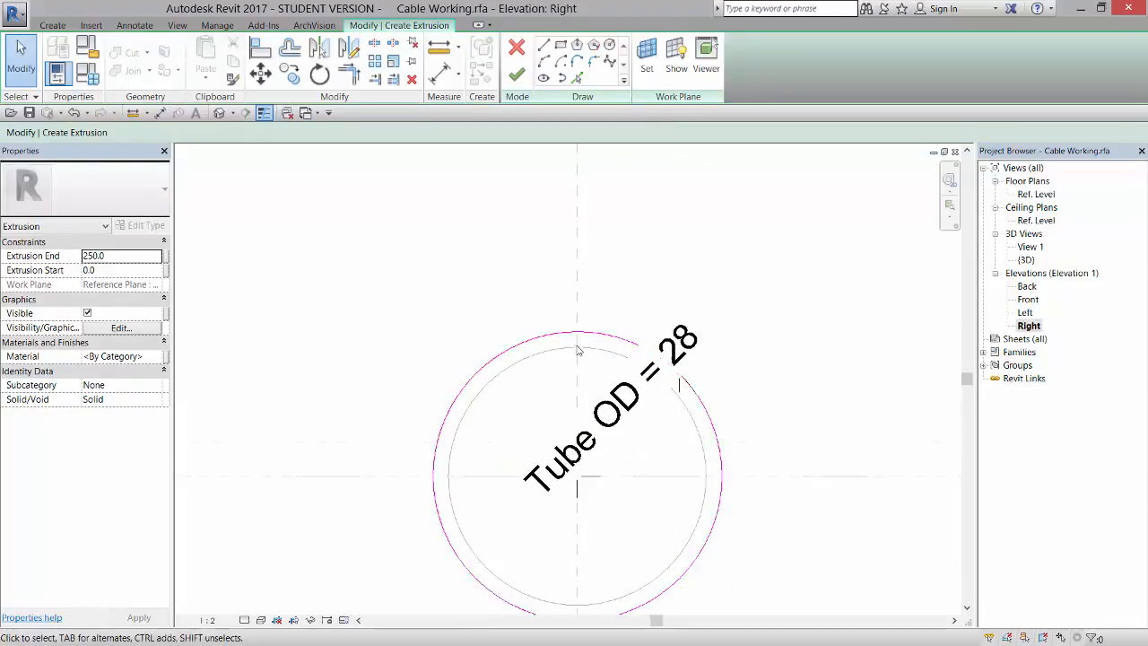
click(517, 78)
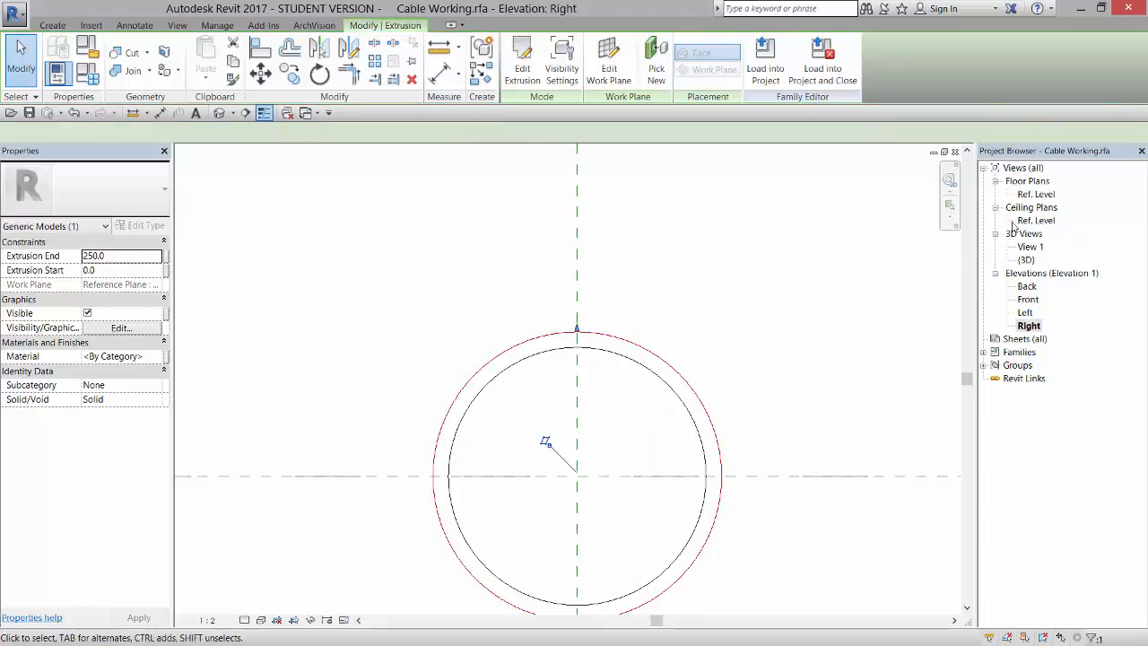
Step: In the Ref. Level floor plan, align the free end of the tube extrusion with the Right reference plane
double_click(1025, 194)
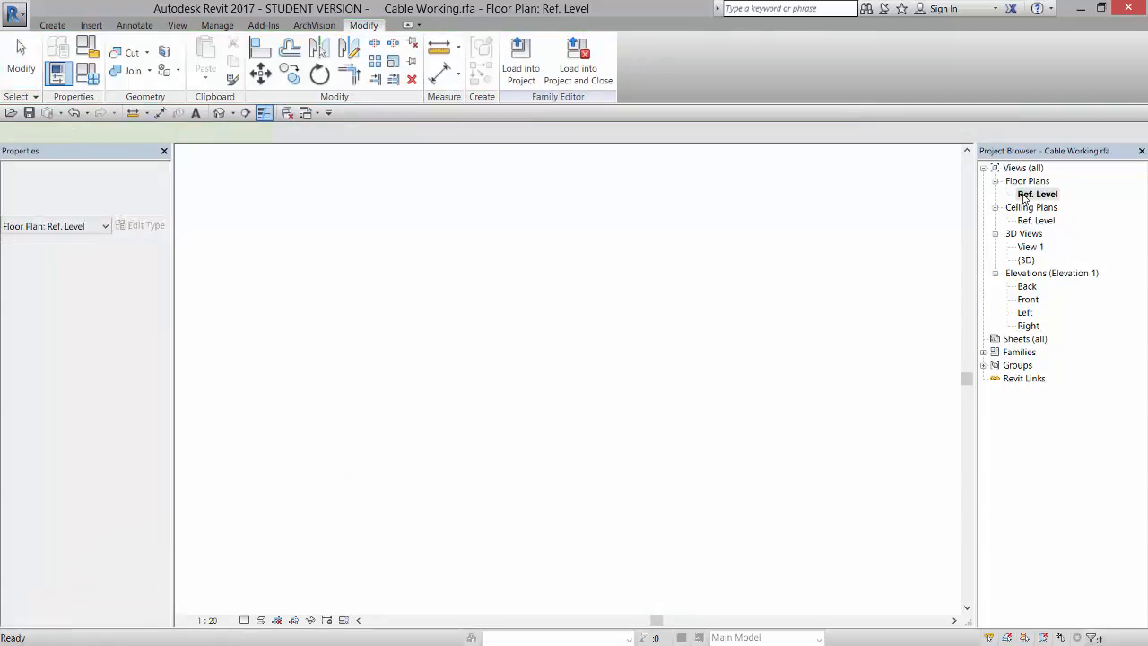
scroll(849, 433, up, 6)
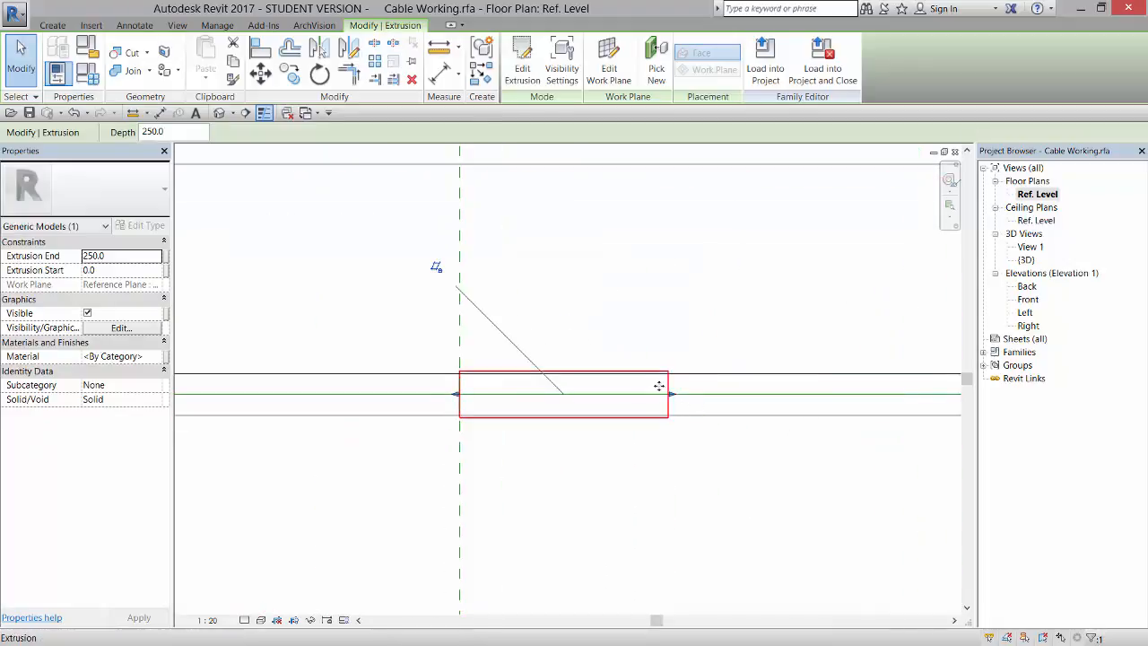
middle_drag(671, 398, 548, 394)
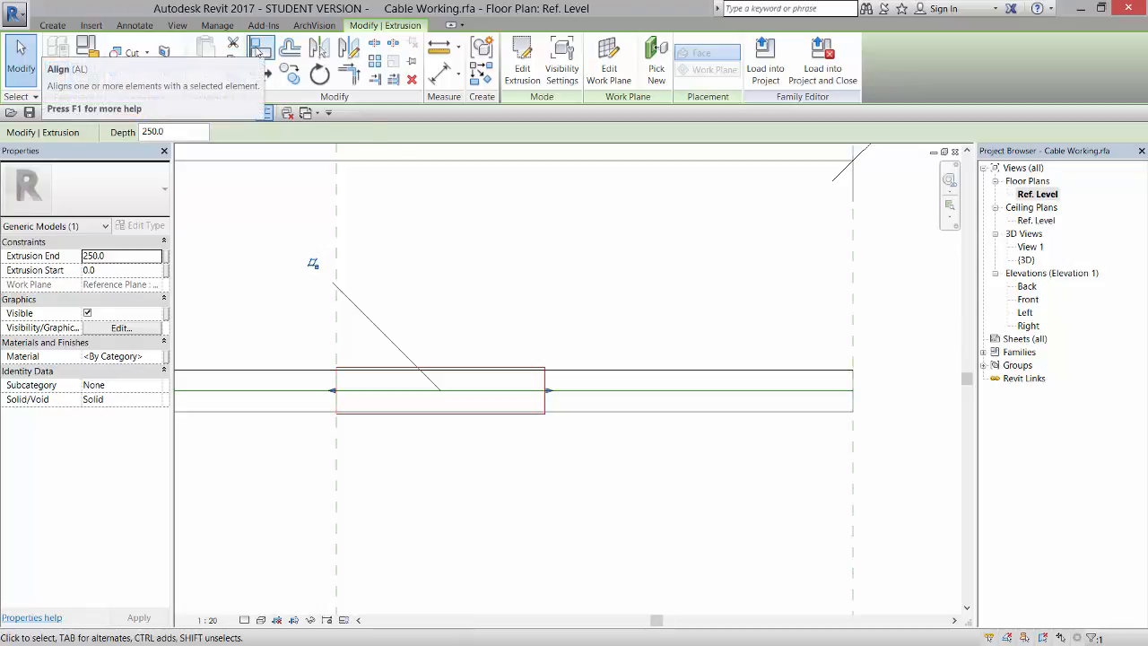
click(258, 51)
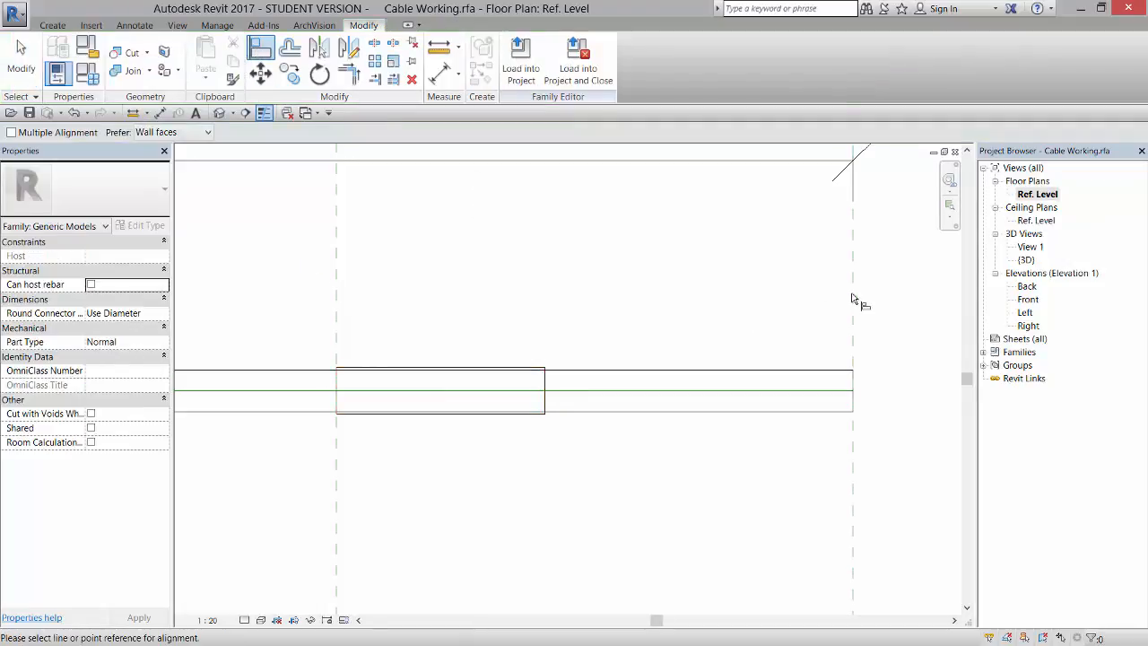
click(852, 299)
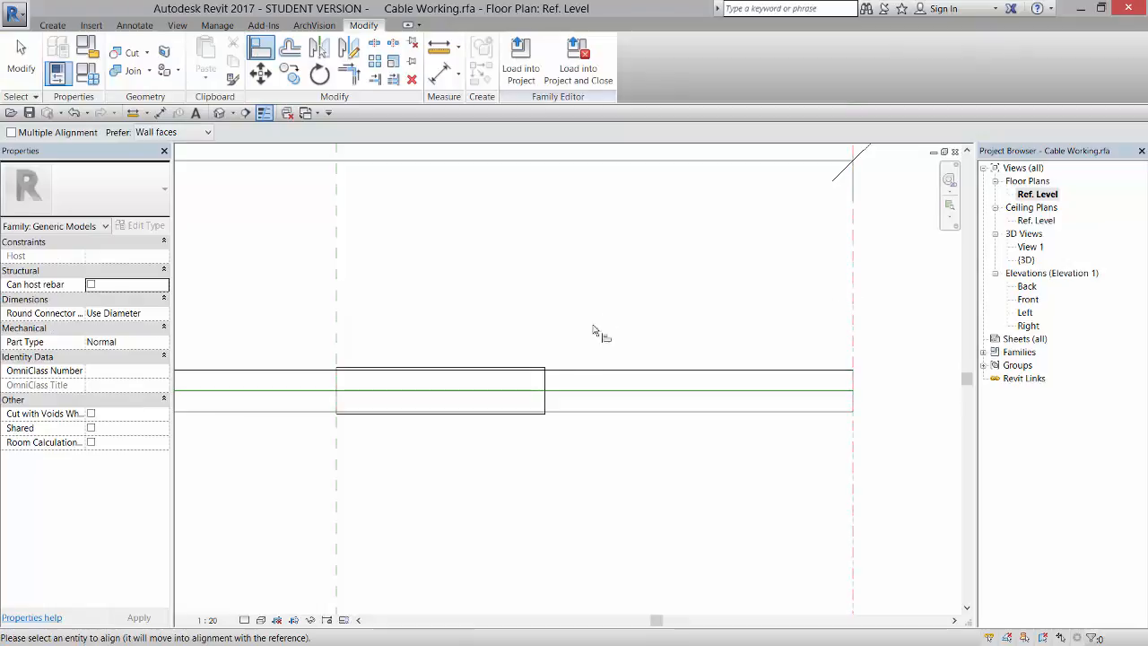
click(550, 385)
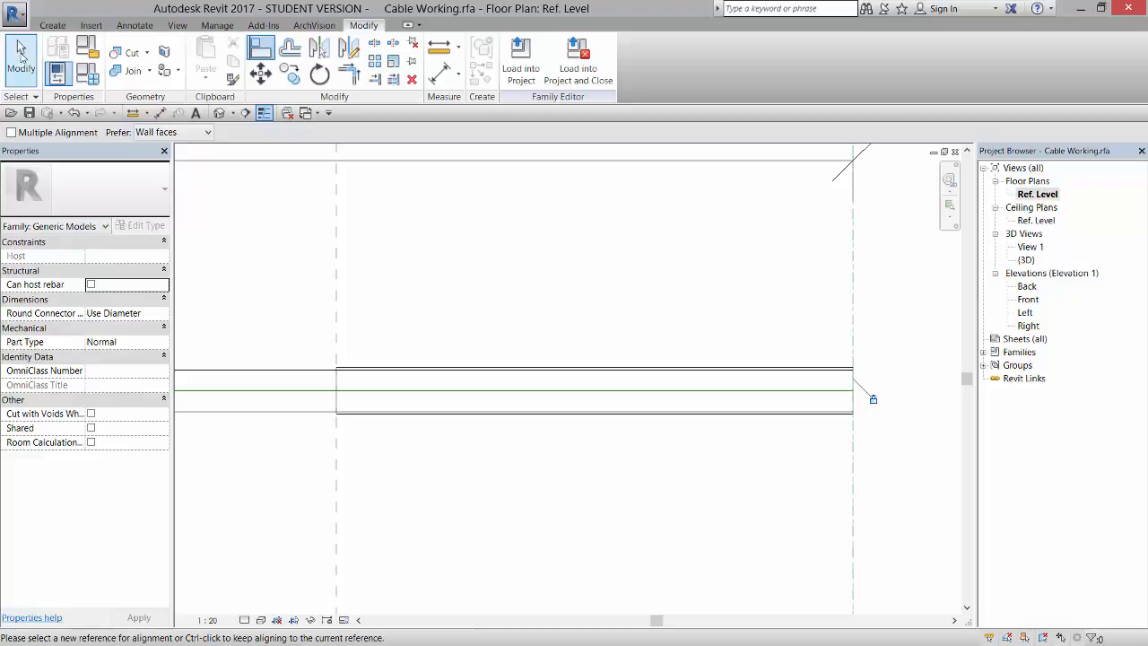
click(21, 51)
scroll(751, 386, down, 3)
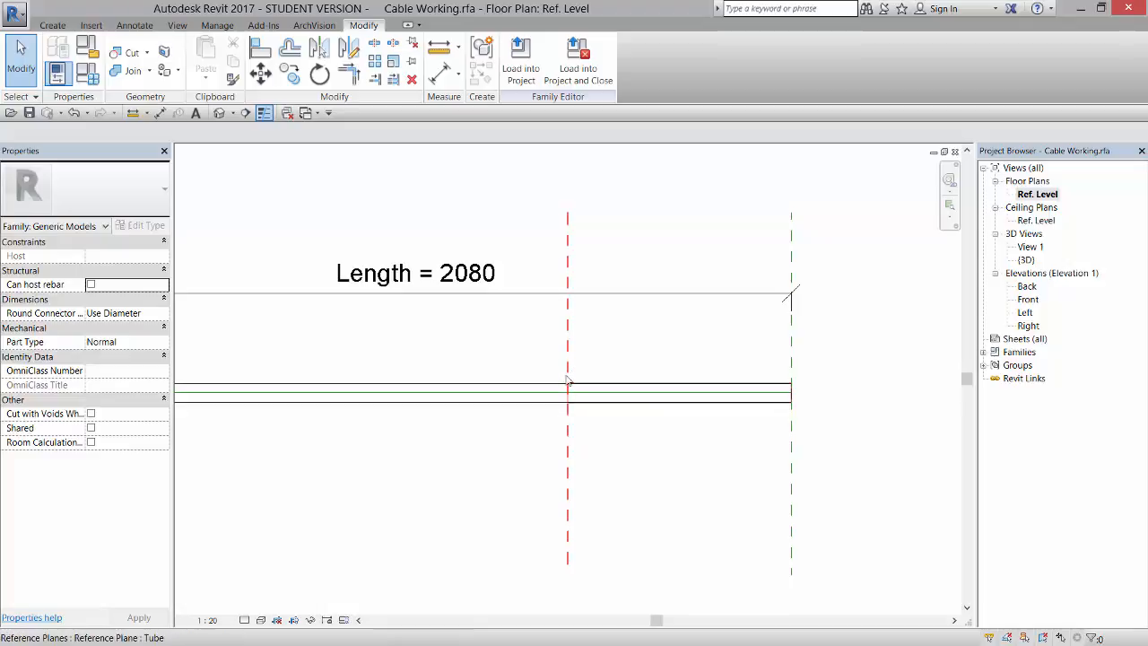
click(56, 27)
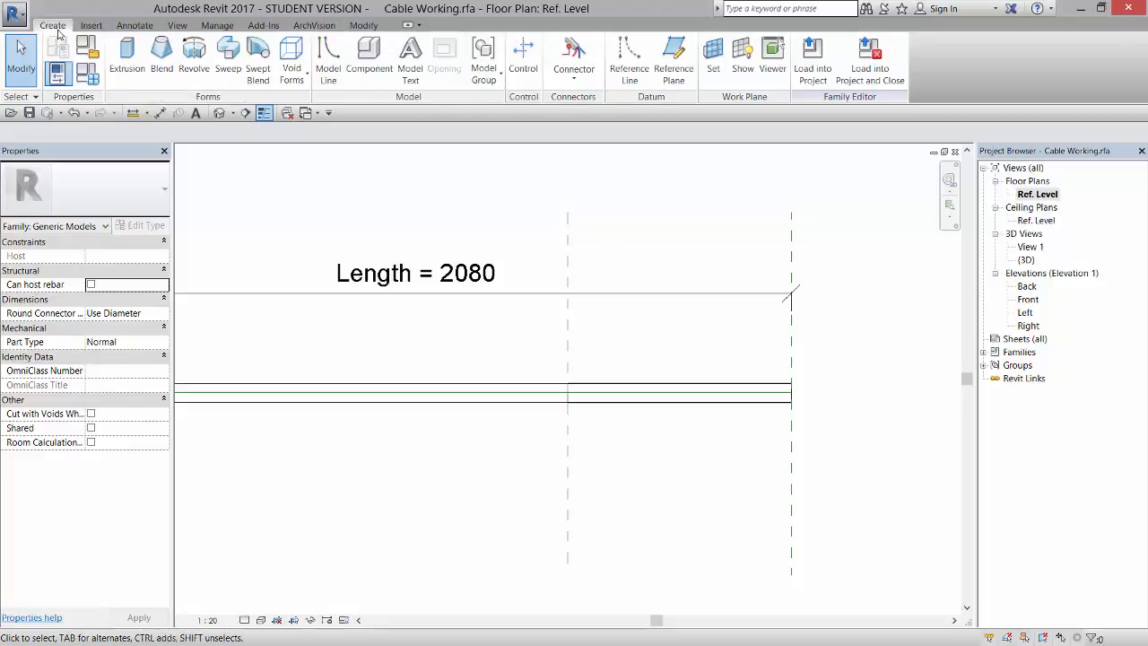
click(134, 27)
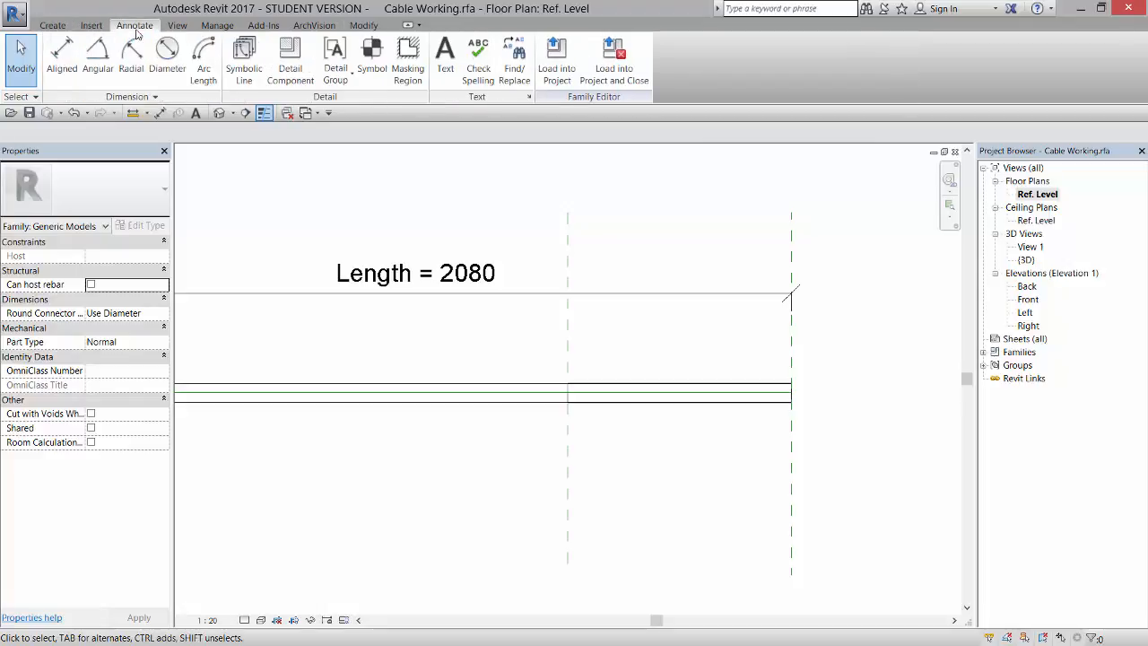
click(62, 57)
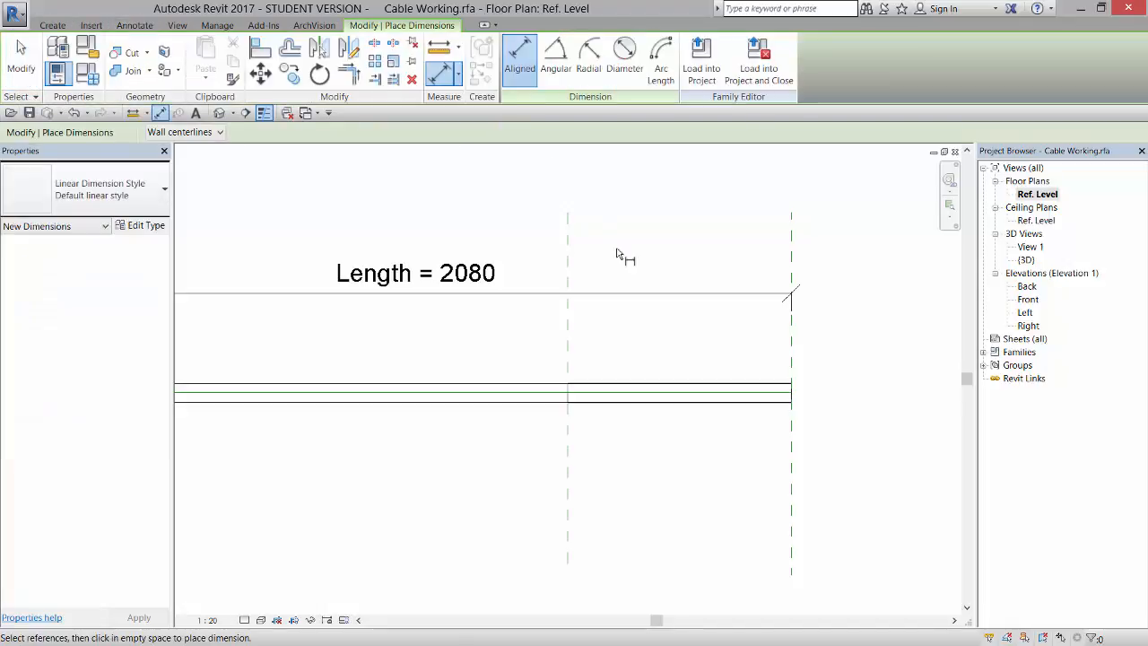
key(Escape)
key(Escape)
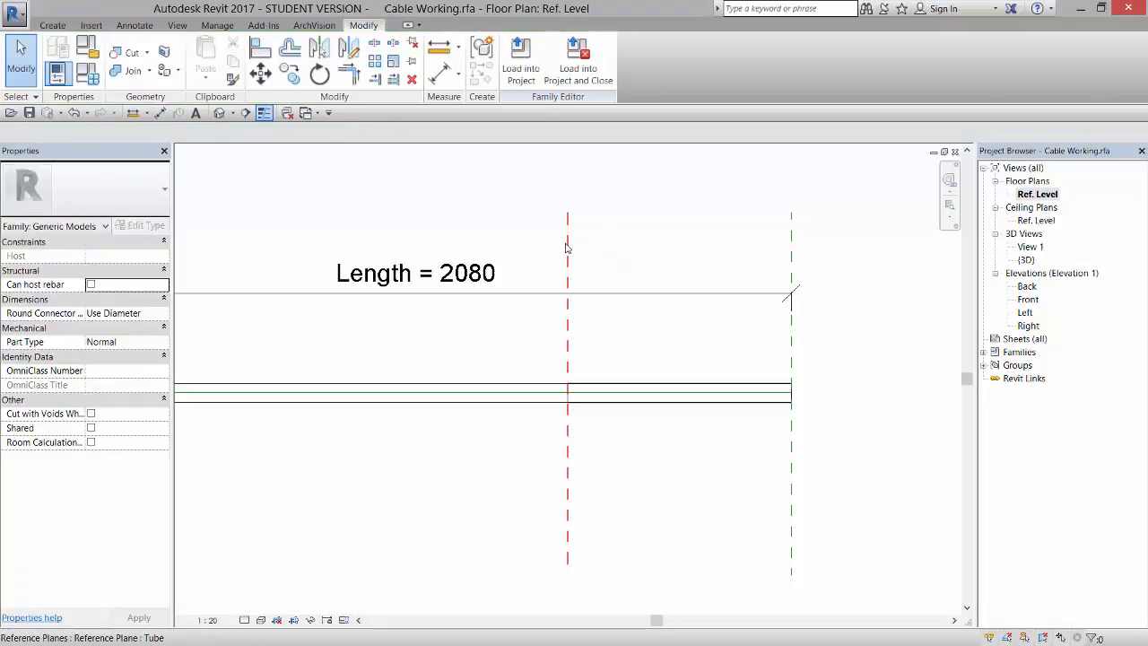
click(567, 248)
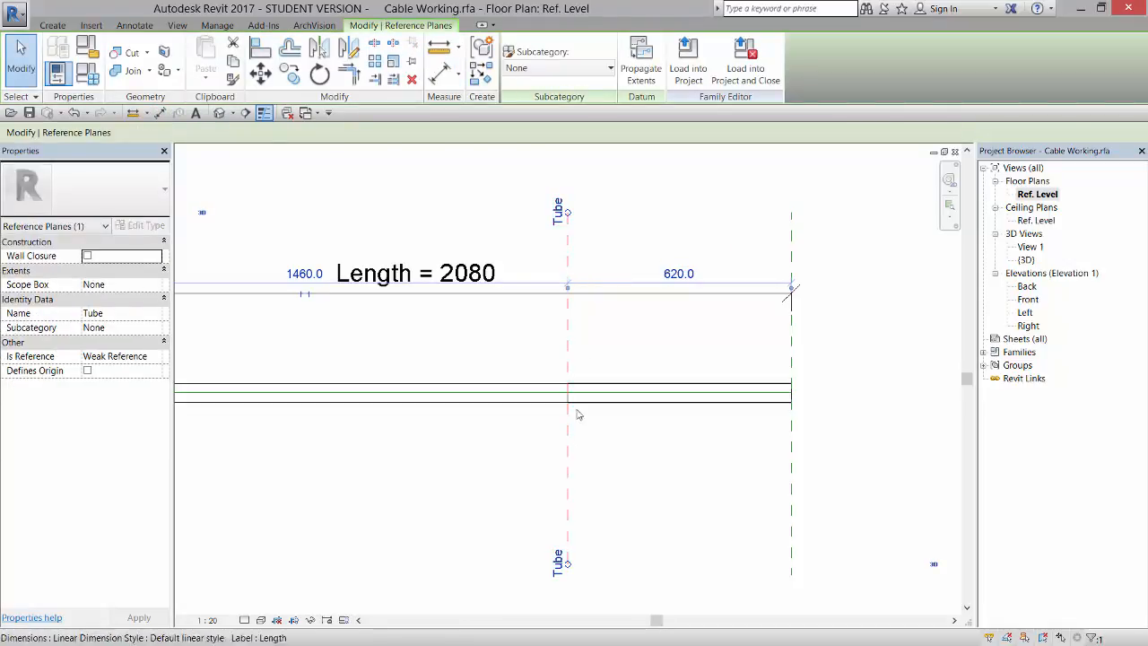
click(616, 222)
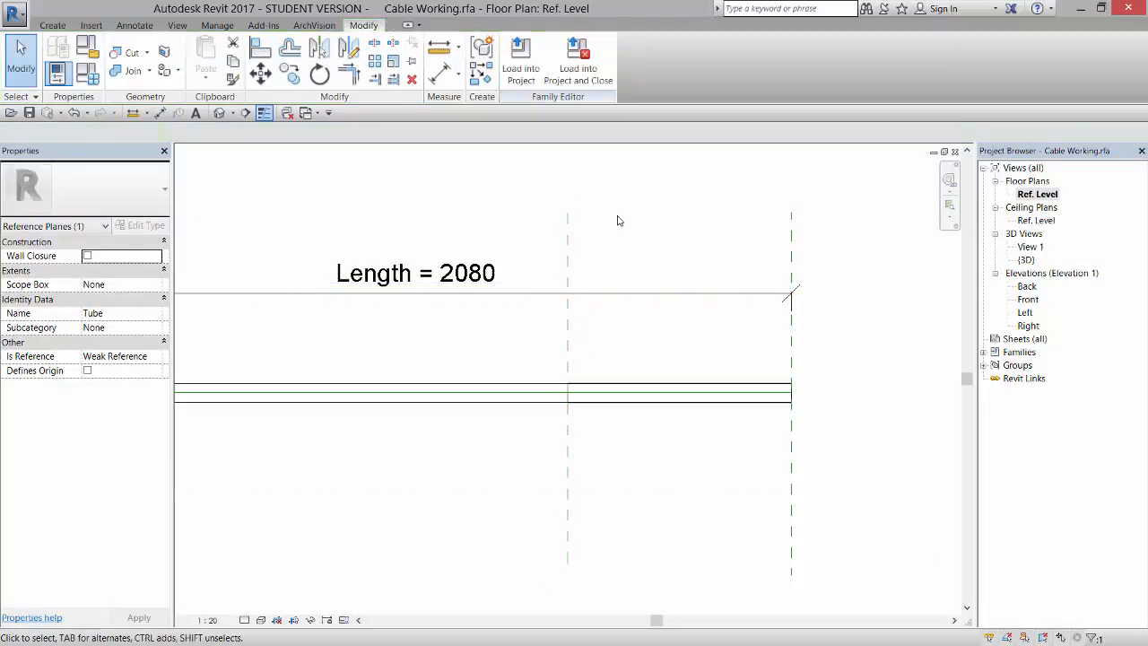
Step: Place an aligned dimension between the Right and Tube reference planes, above the existing Length dimension
click(134, 25)
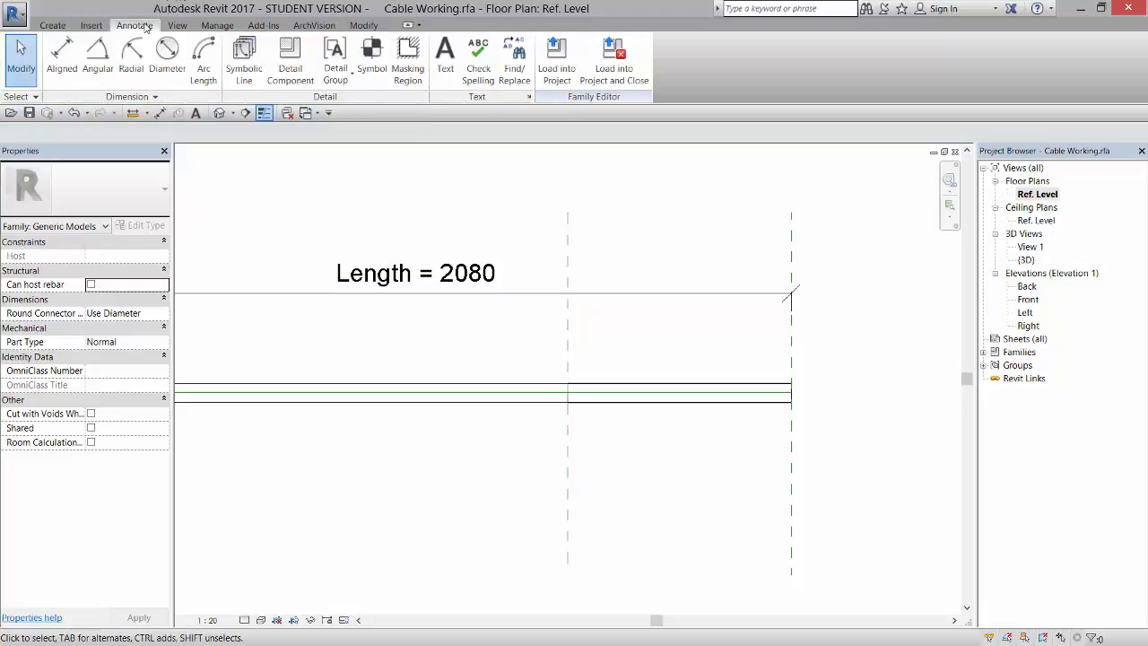
click(65, 56)
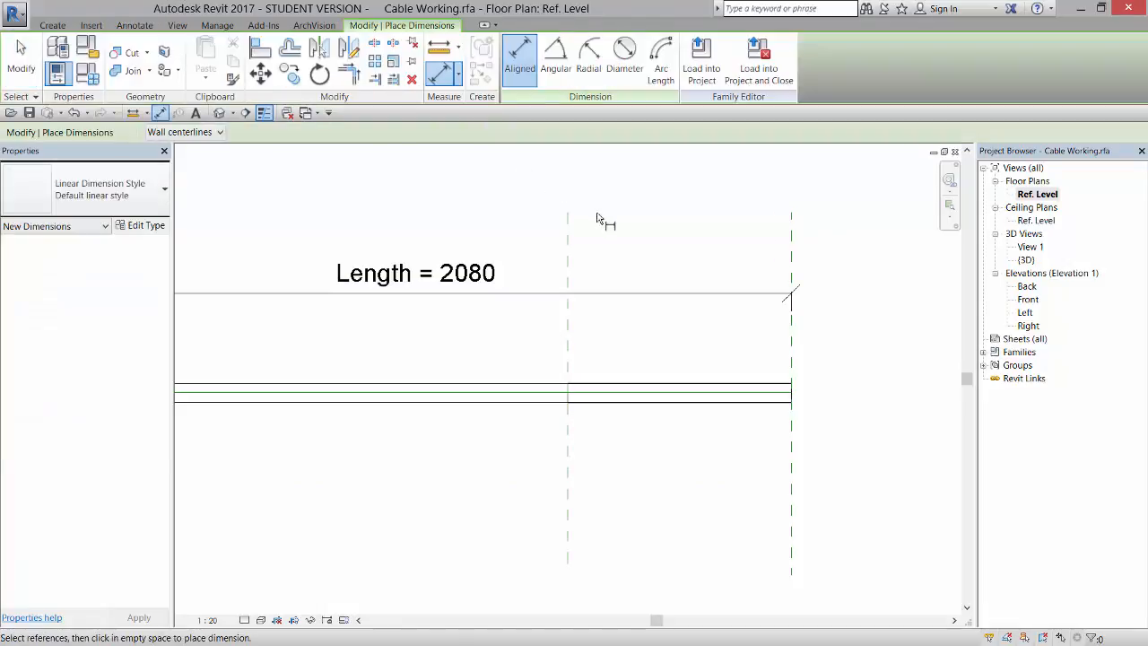
click(790, 260)
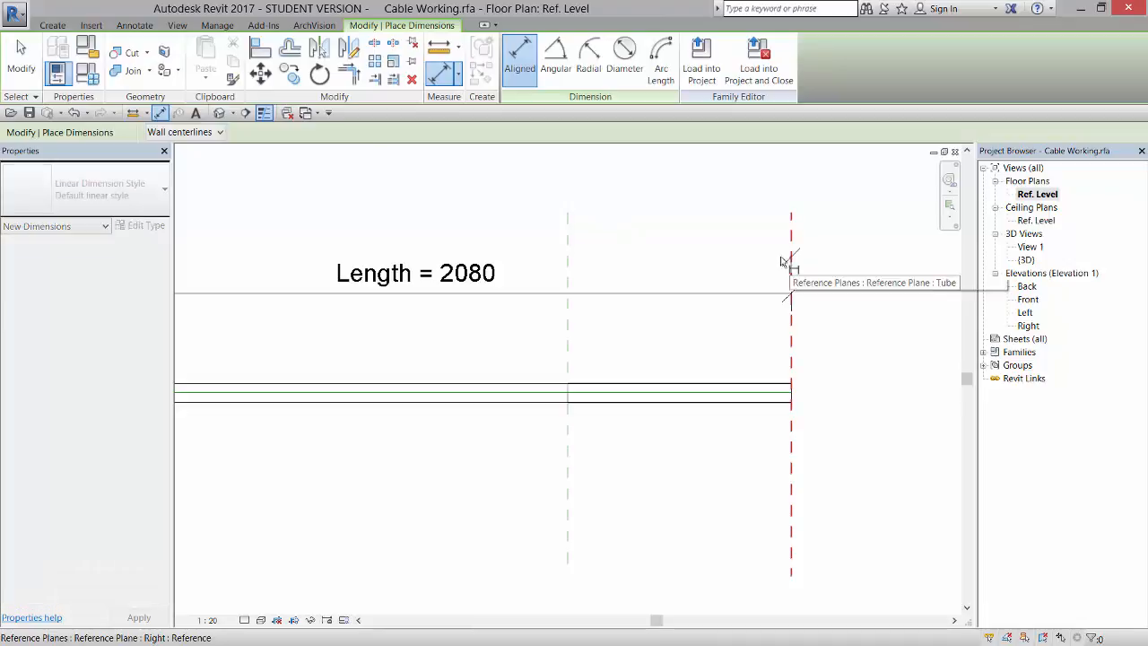
click(574, 258)
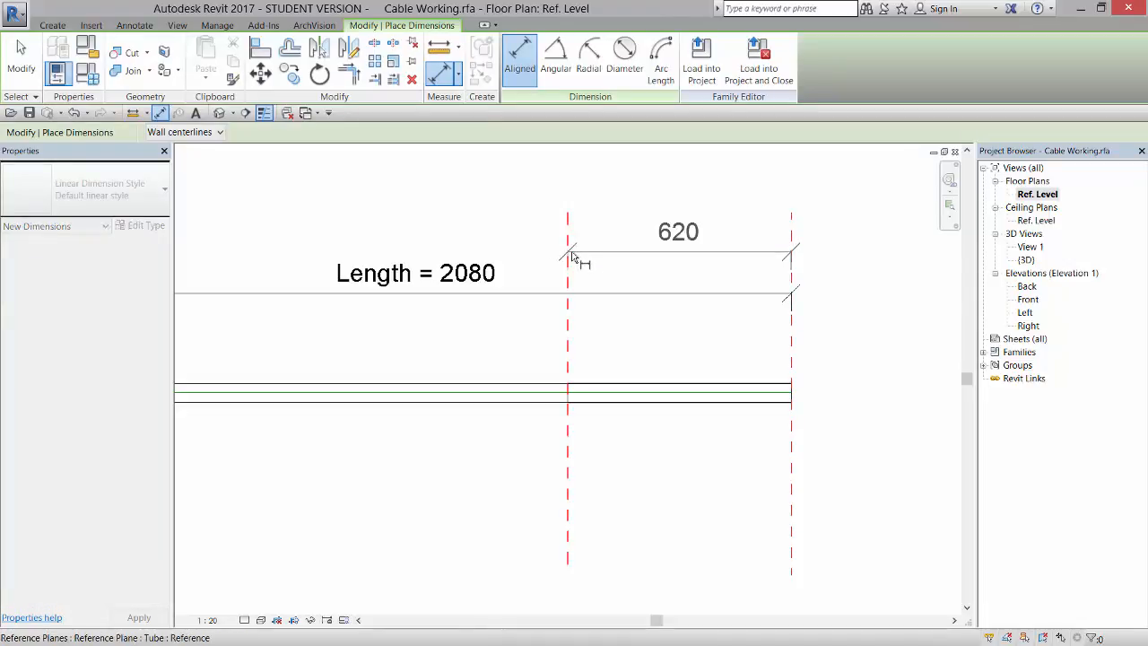
click(481, 235)
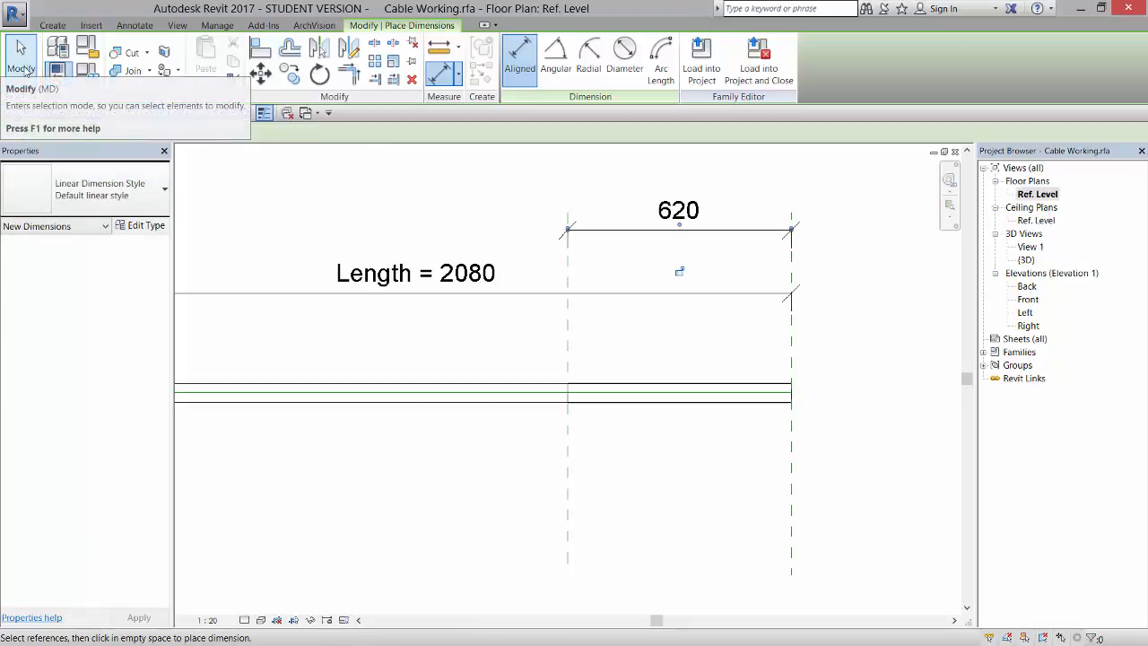
click(22, 63)
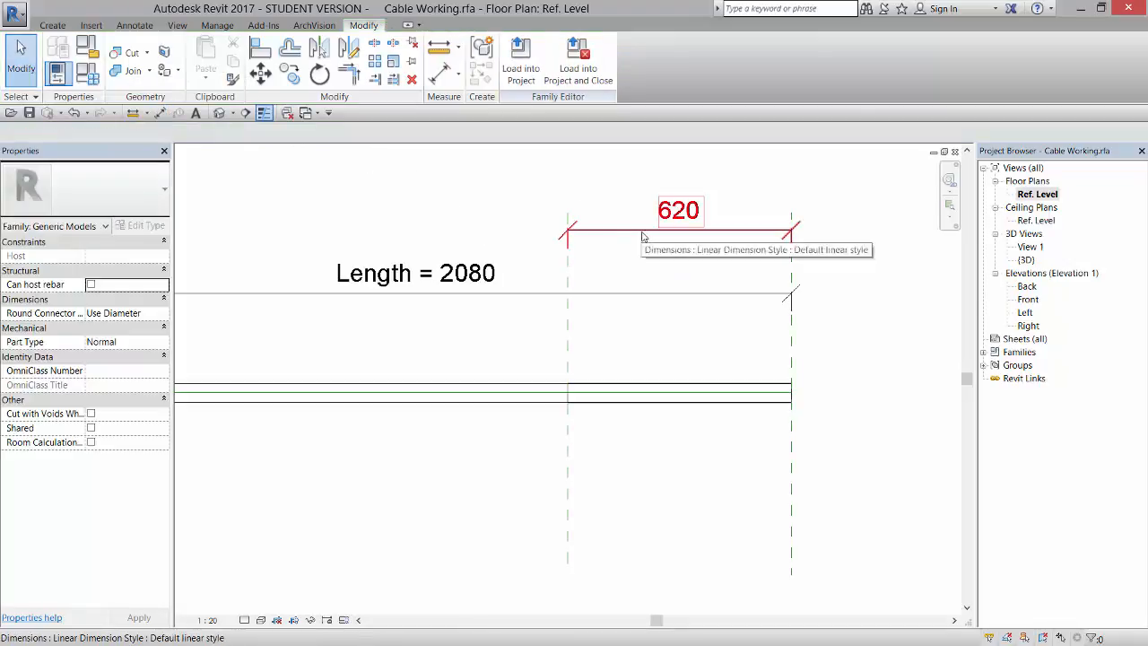
Step: Label the dimension between the Tube and Right reference planes with a new family type parameter named Tube Length
click(642, 235)
click(660, 58)
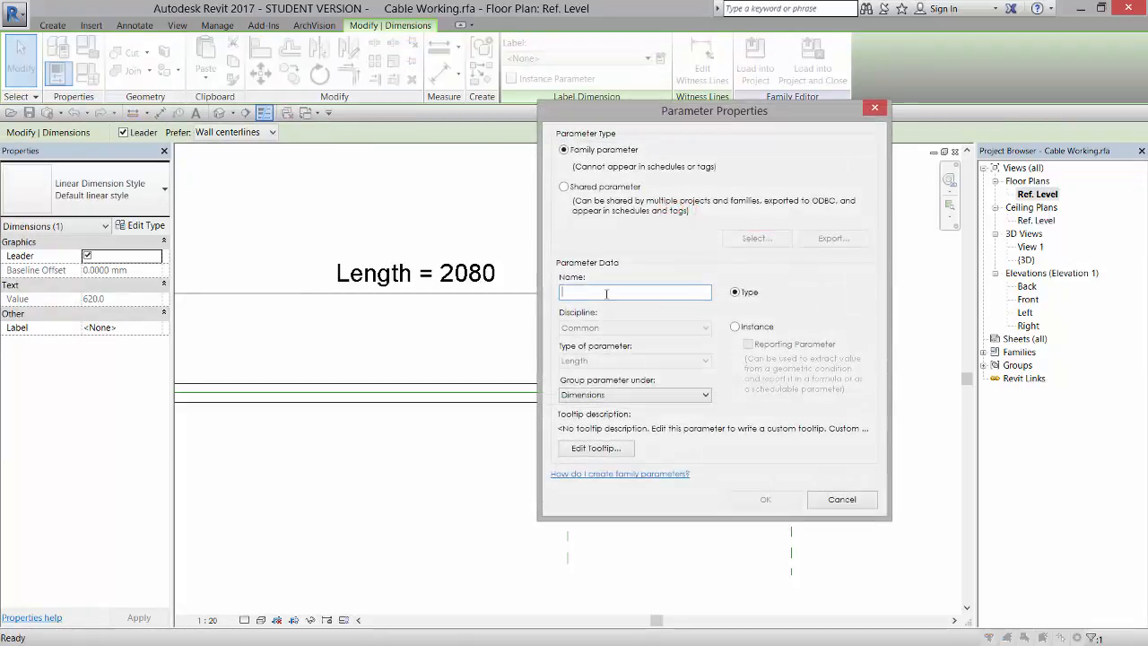
text(Tube Length)
click(765, 500)
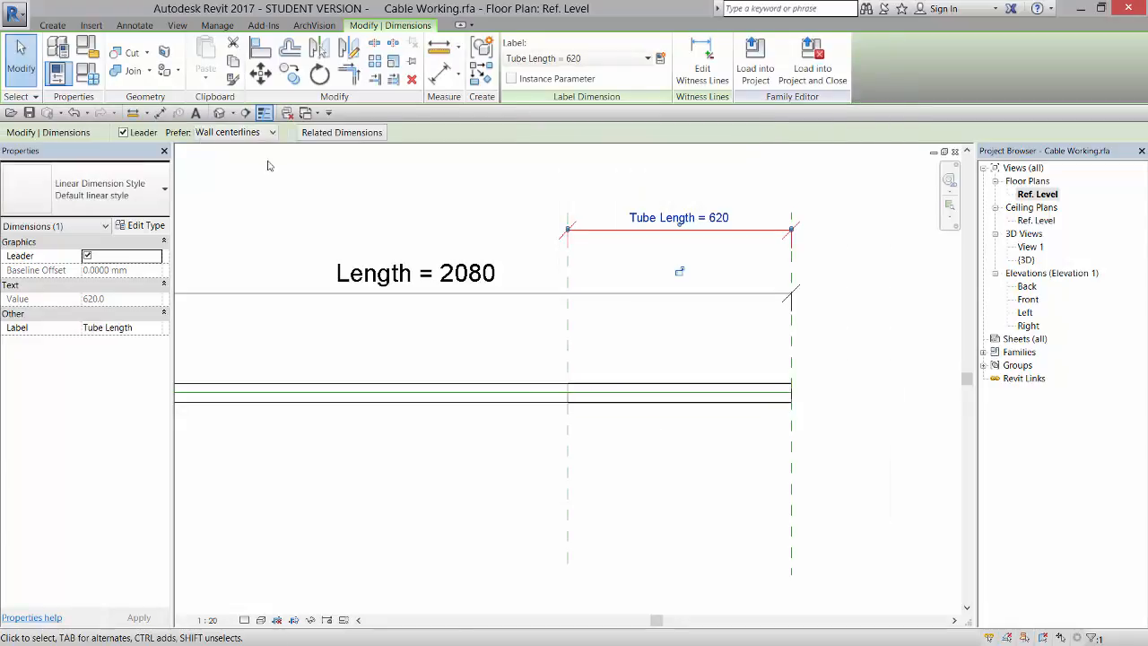
Step: In the family types, set the 50mm type's Tube Length to 1200 and apply it
click(89, 73)
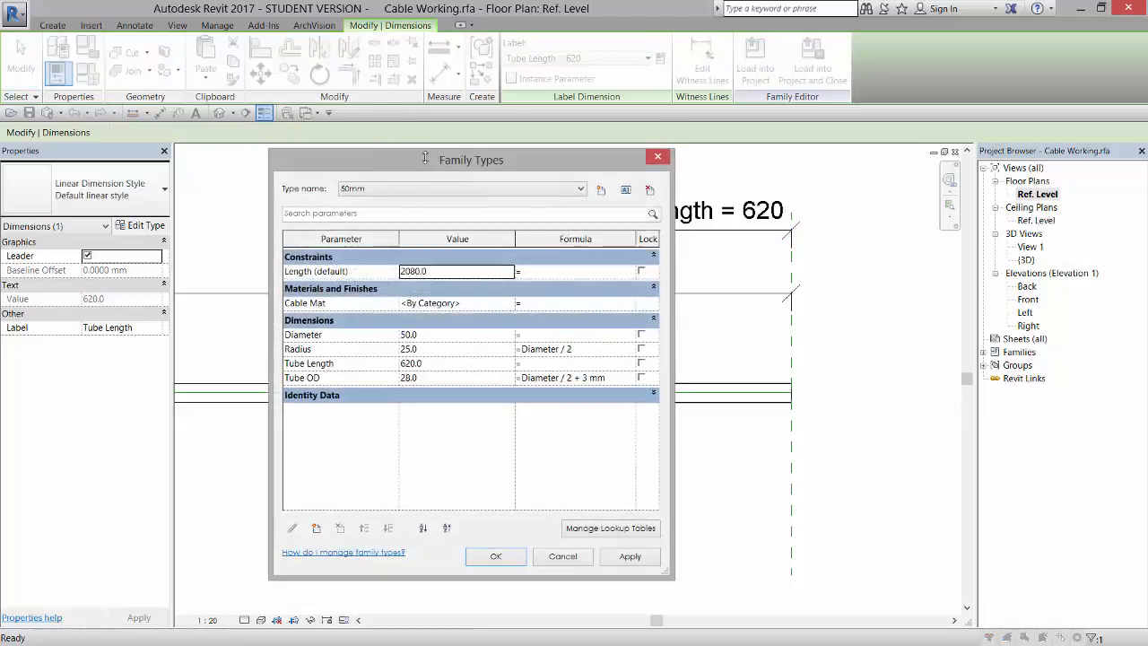
drag(425, 158, 216, 122)
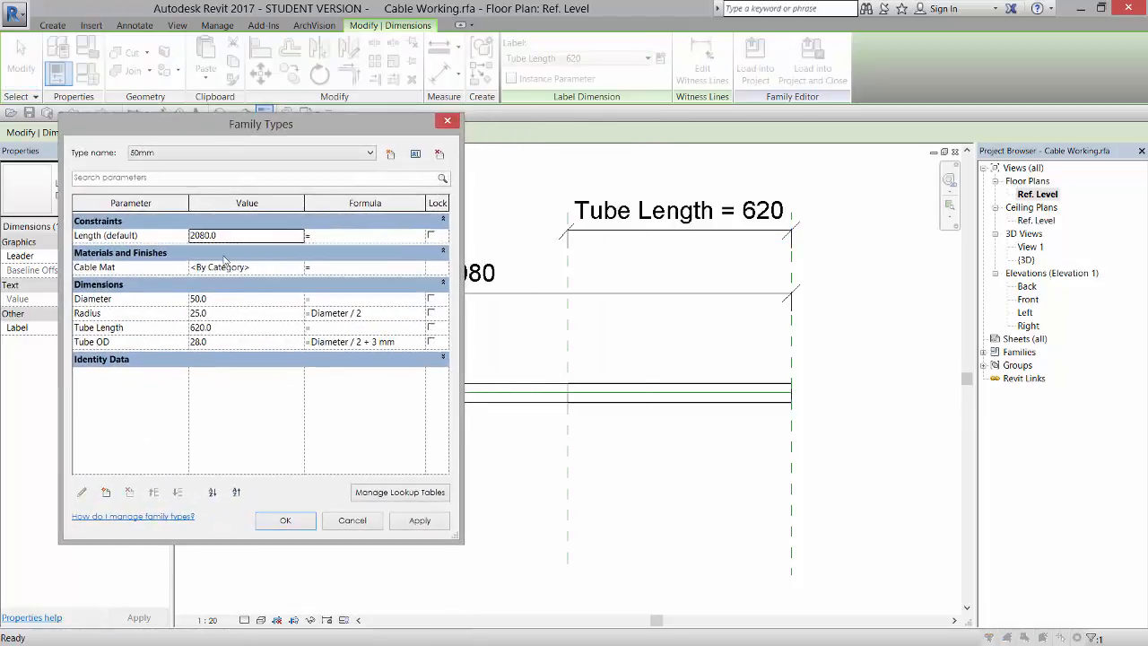
click(240, 332)
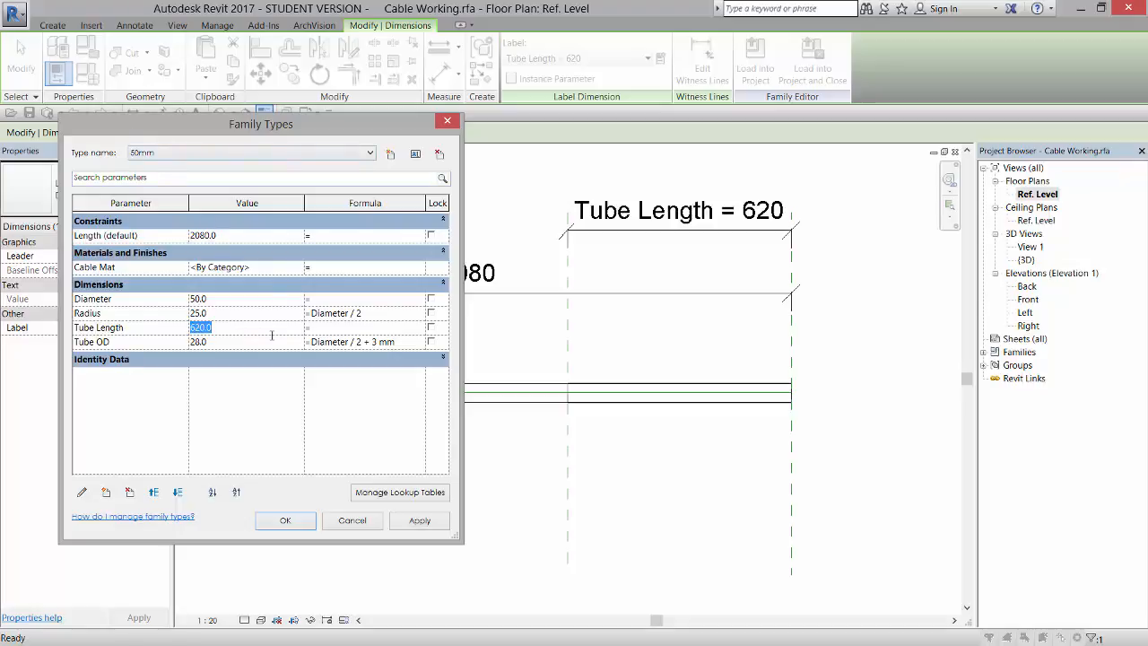
text(1200)
click(419, 521)
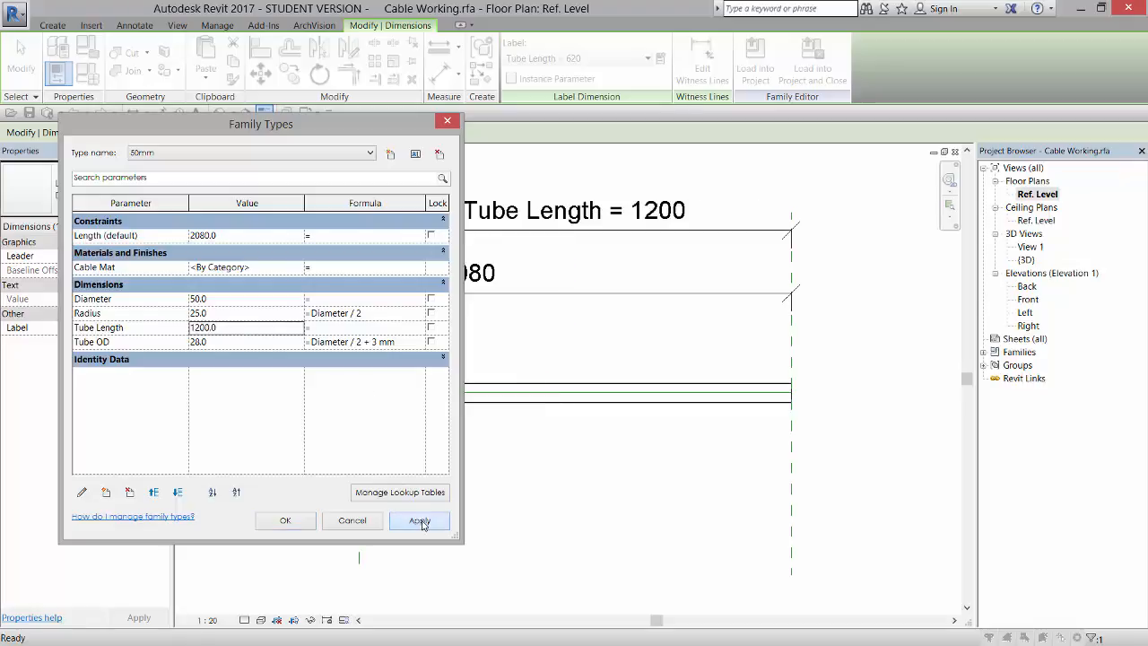
Step: Switch the family to the 25mm type and apply it to the model
mouse_move(370, 129)
mouse_down()
mouse_move(394, 146)
mouse_move(595, 498)
mouse_move(537, 164)
mouse_move(525, 164)
mouse_up()
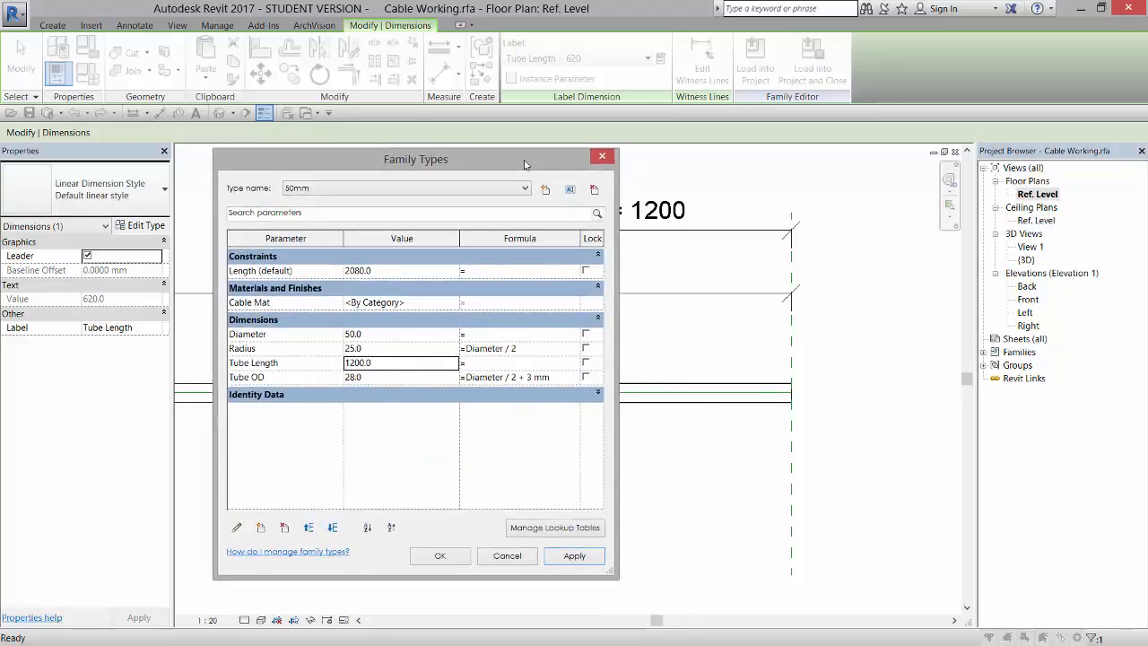
click(524, 188)
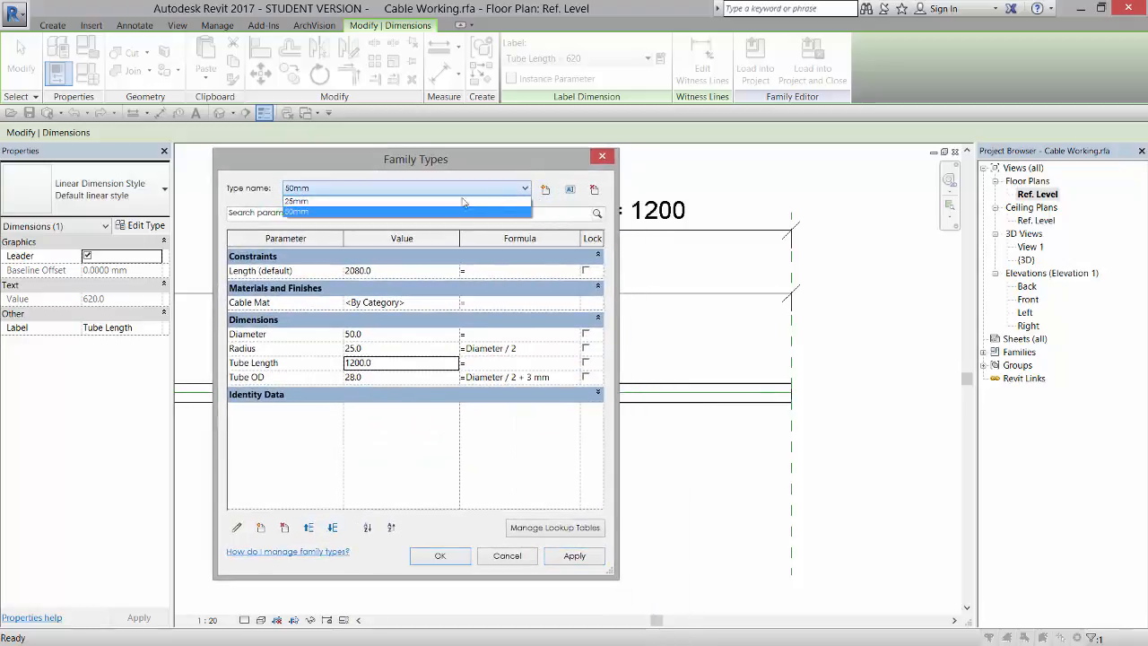
click(451, 200)
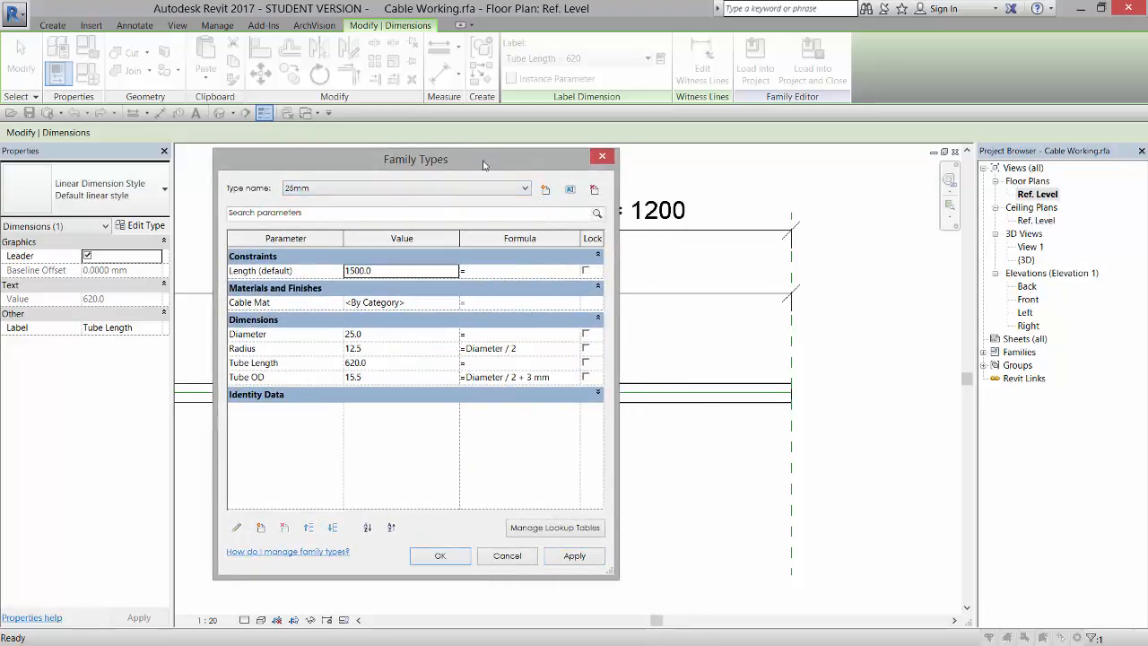
drag(483, 164, 838, 196)
click(520, 549)
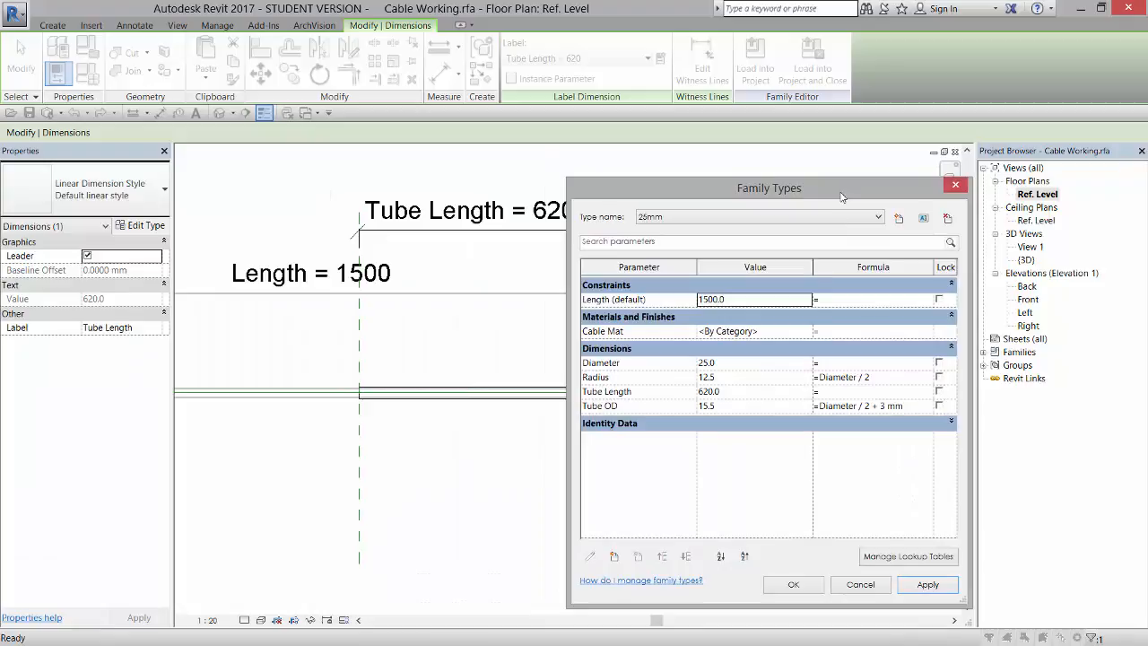
Step: Set the 25mm type's Tube Length to 1000 and accept the family types
click(782, 394)
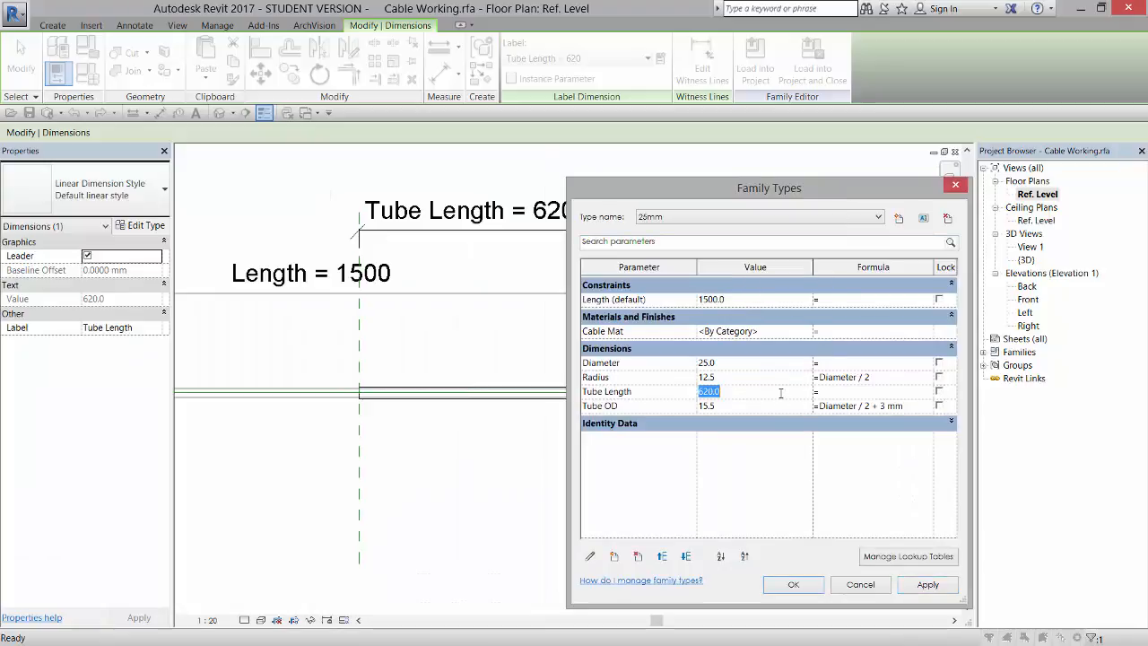
text(1000)
click(927, 584)
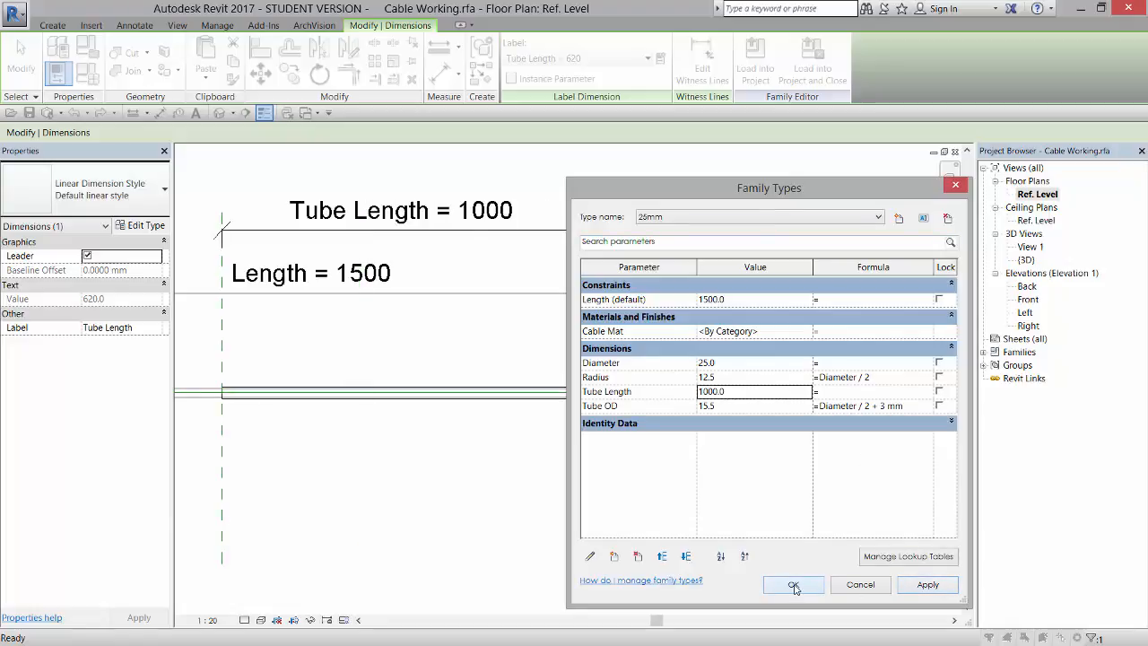
click(793, 585)
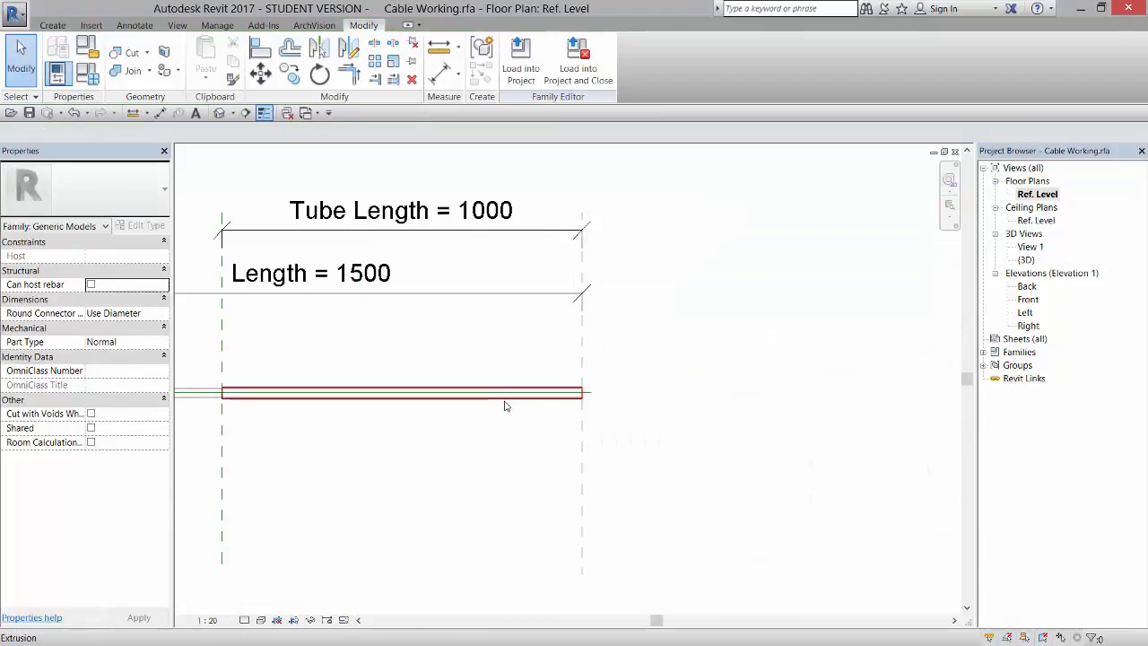
Step: Associate the tube extrusion's material with the existing Cable Mat family parameter
click(504, 394)
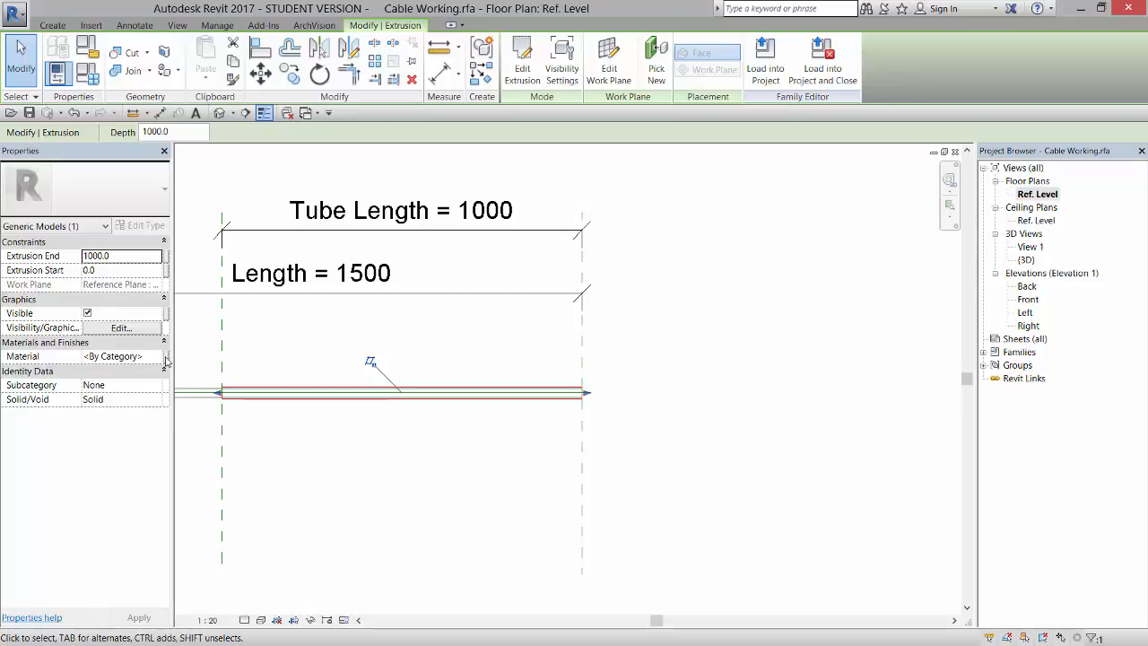
click(165, 357)
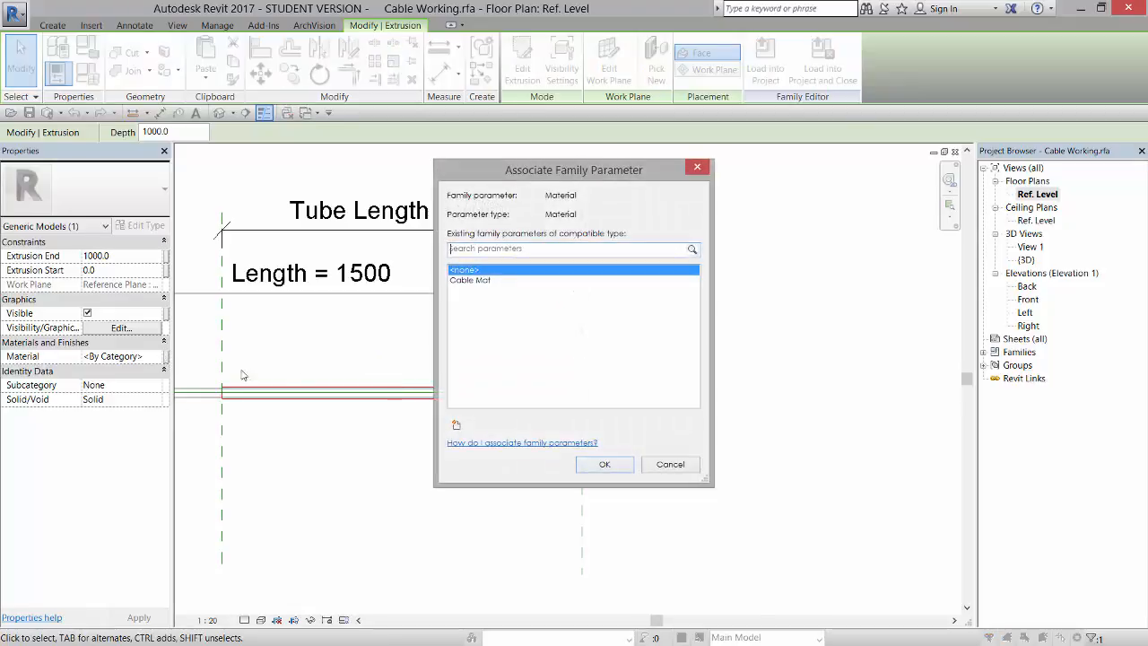
click(485, 281)
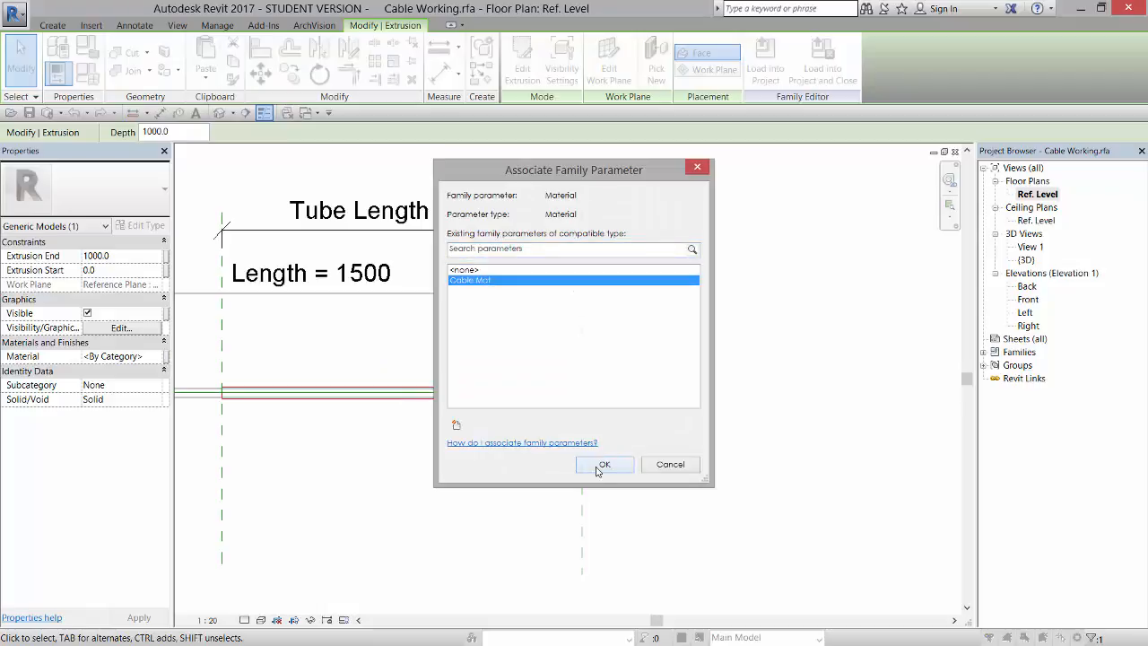
click(597, 466)
click(727, 468)
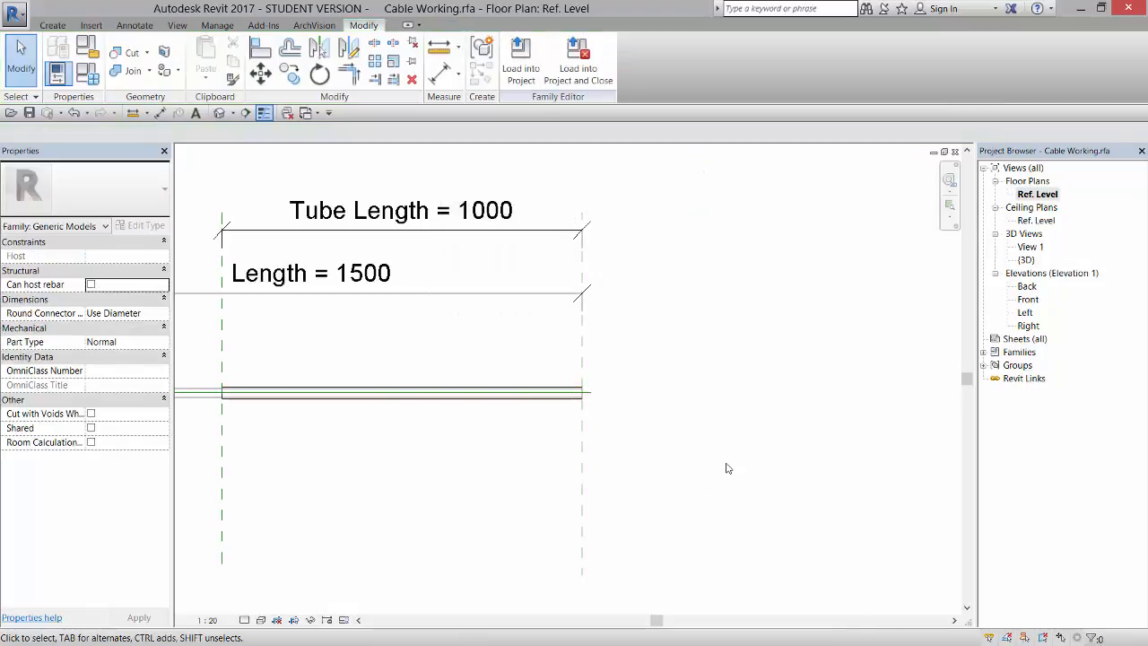
Step: Examine the whole cable in plan and, close up, where the tube starts around it at the Tube reference plane
scroll(728, 469, down, 2)
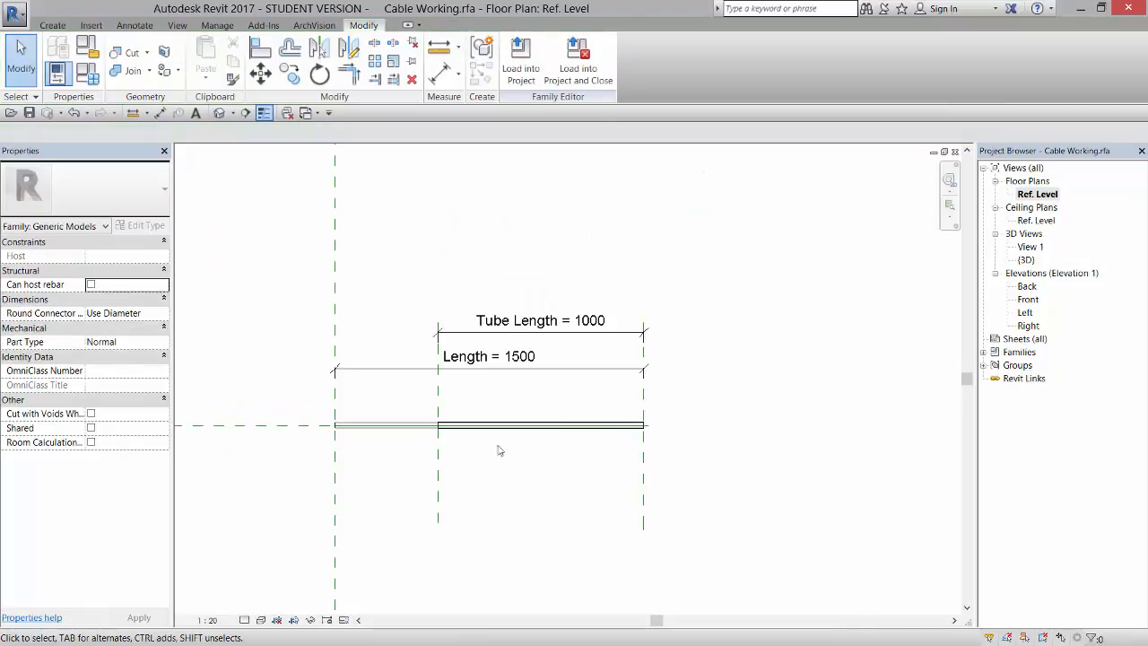
scroll(454, 447, up, 2)
scroll(454, 448, up, 4)
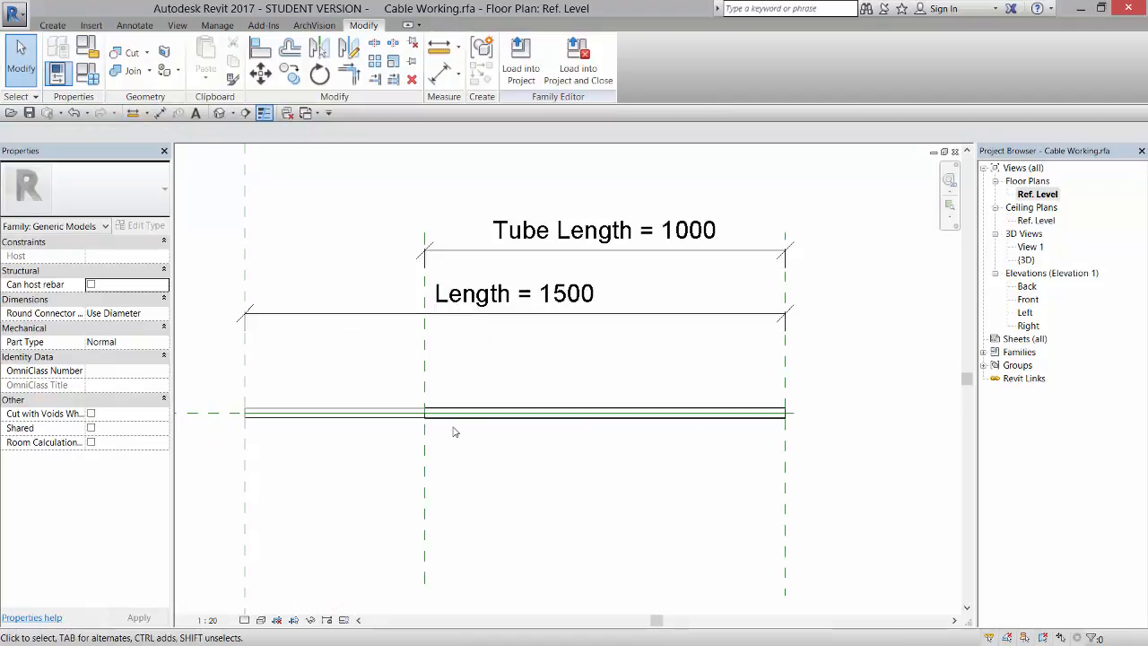
scroll(430, 406, up, 2)
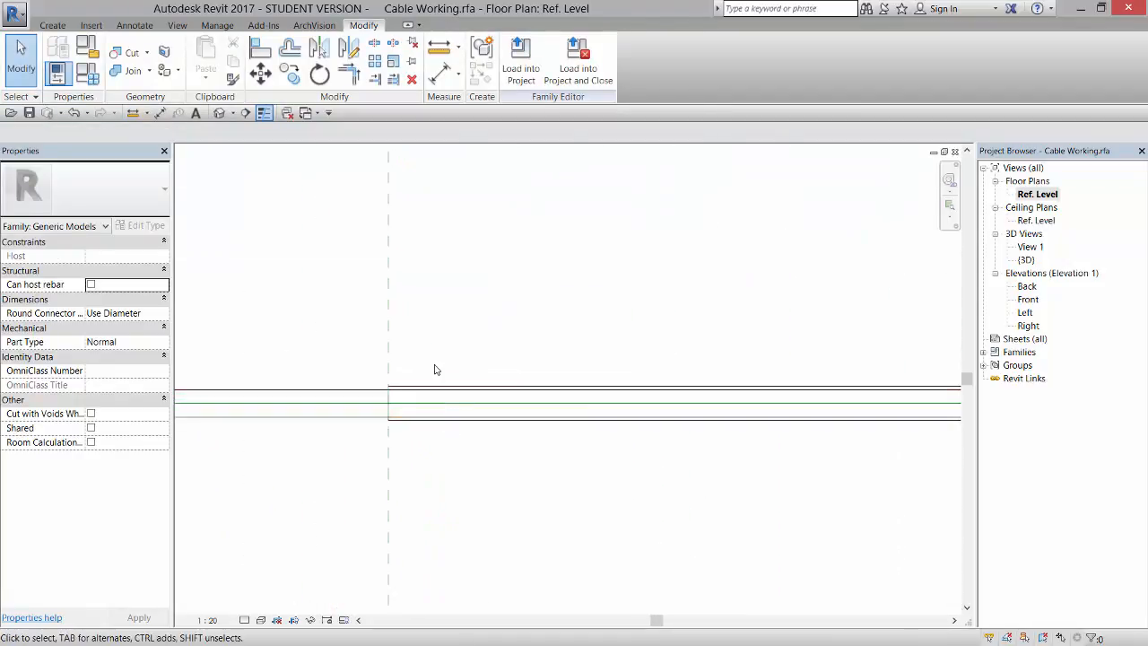
scroll(395, 389, up, 2)
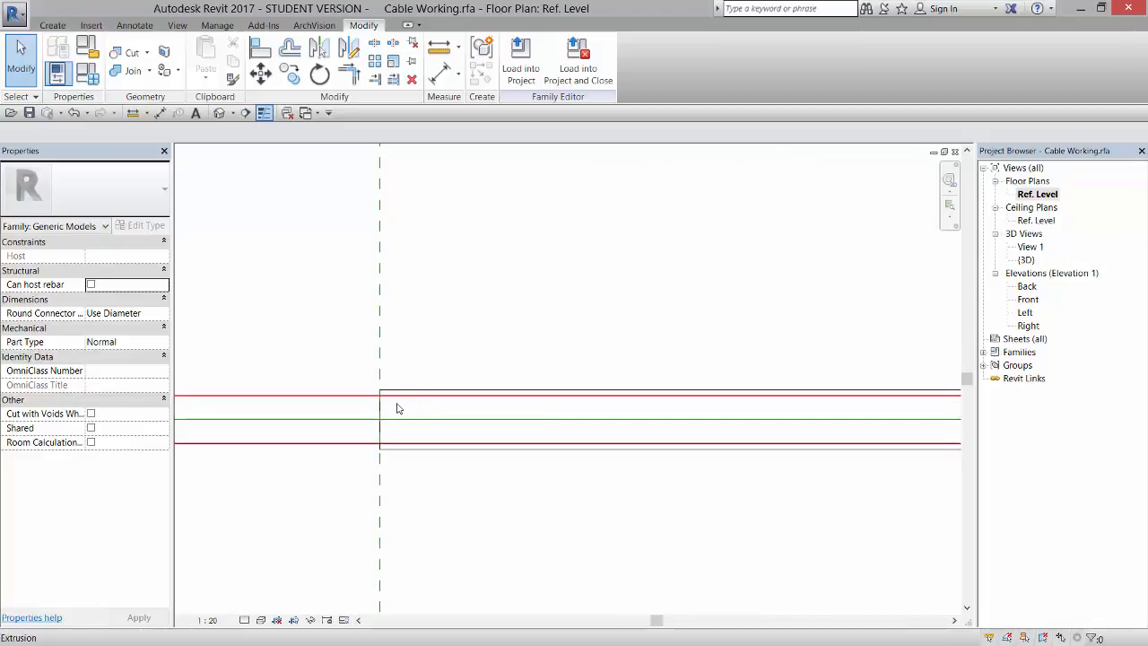
scroll(404, 374, down, 1)
scroll(404, 374, down, 1)
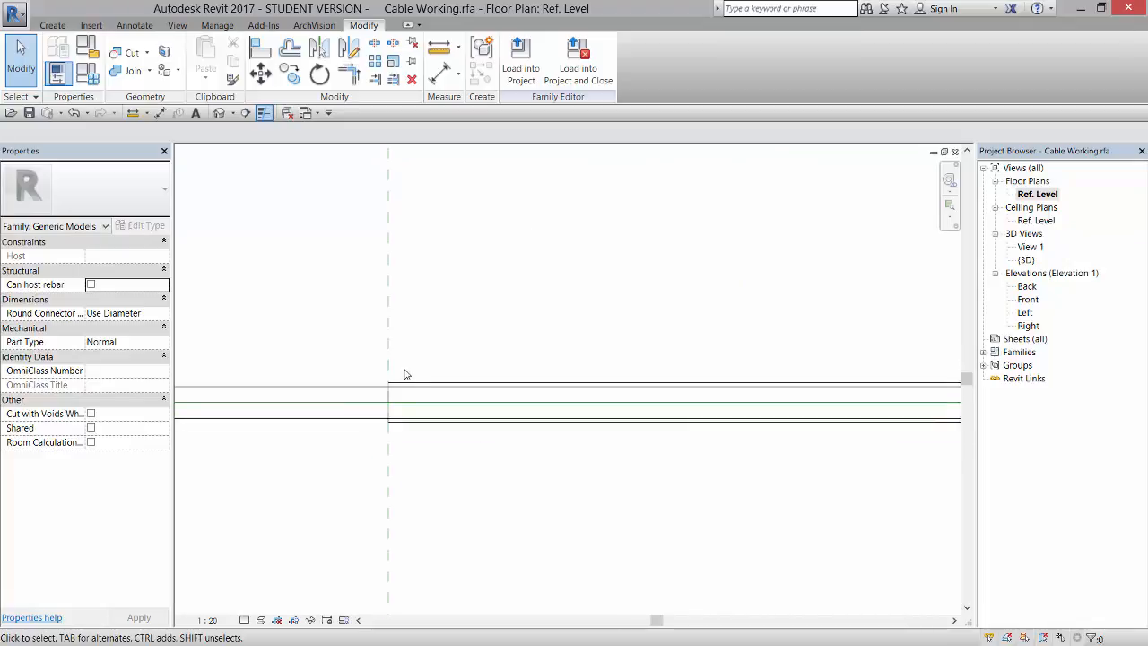